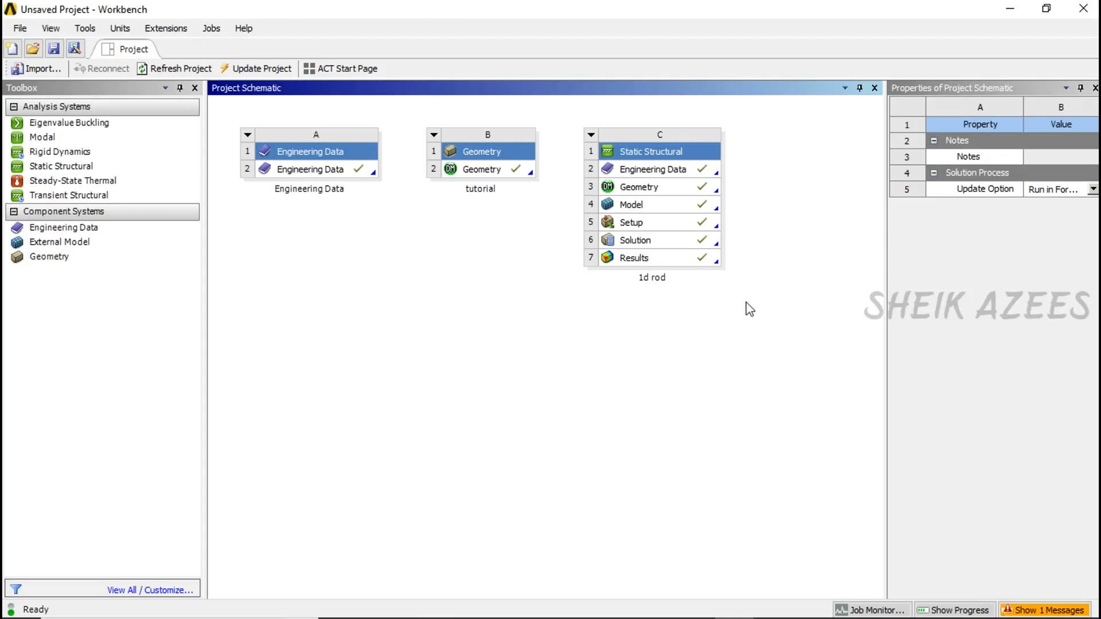
- Add a Static Structural analysis system beneath the Engineering Data system in the project schematic and name it "2d plate"
{"action": "left_click", "coordinate": [70, 168]}
{"action": "left_click_drag", "start_coordinate": [77, 169], "coordinate": [336, 258]}
{"action": "mouse_move", "coordinate": [366, 293]}
{"action": "left_mouse_down"}
{"action": "mouse_move", "coordinate": [356, 315]}
{"action": "mouse_move", "coordinate": [347, 300]}
{"action": "left_mouse_up"}
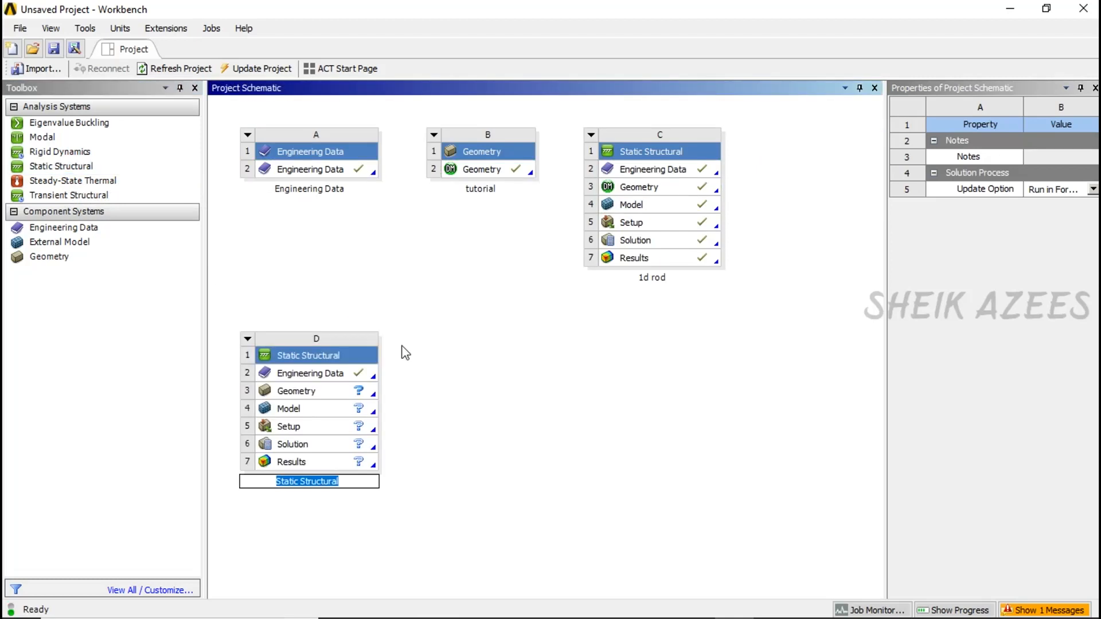
{"action": "type", "text": "2d p"}
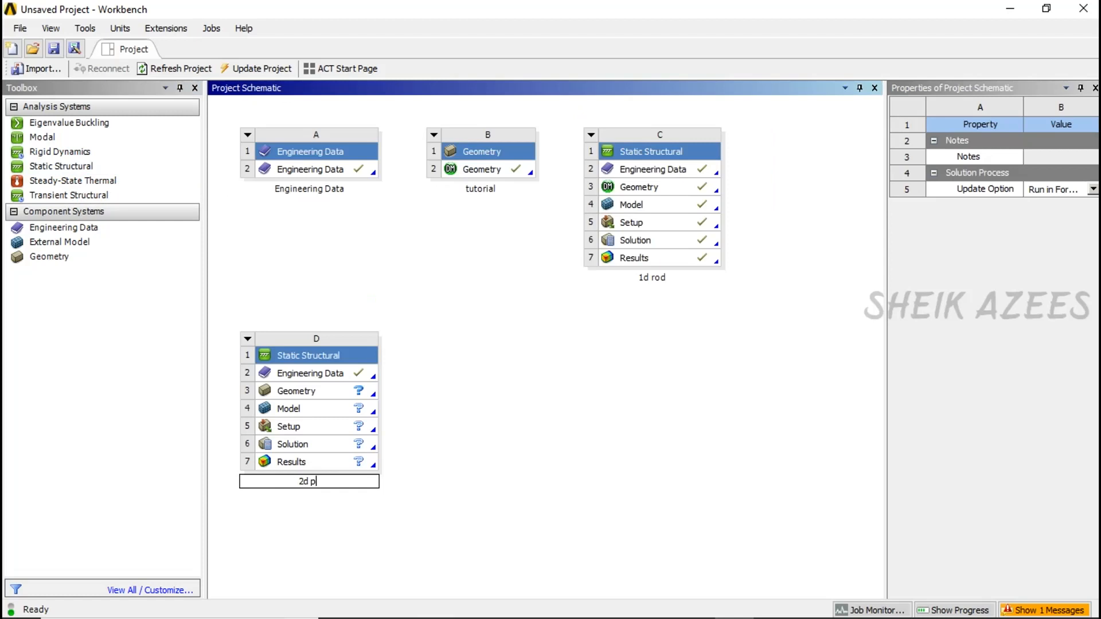
{"action": "type", "text": "late"}
{"action": "key", "text": "Return"}
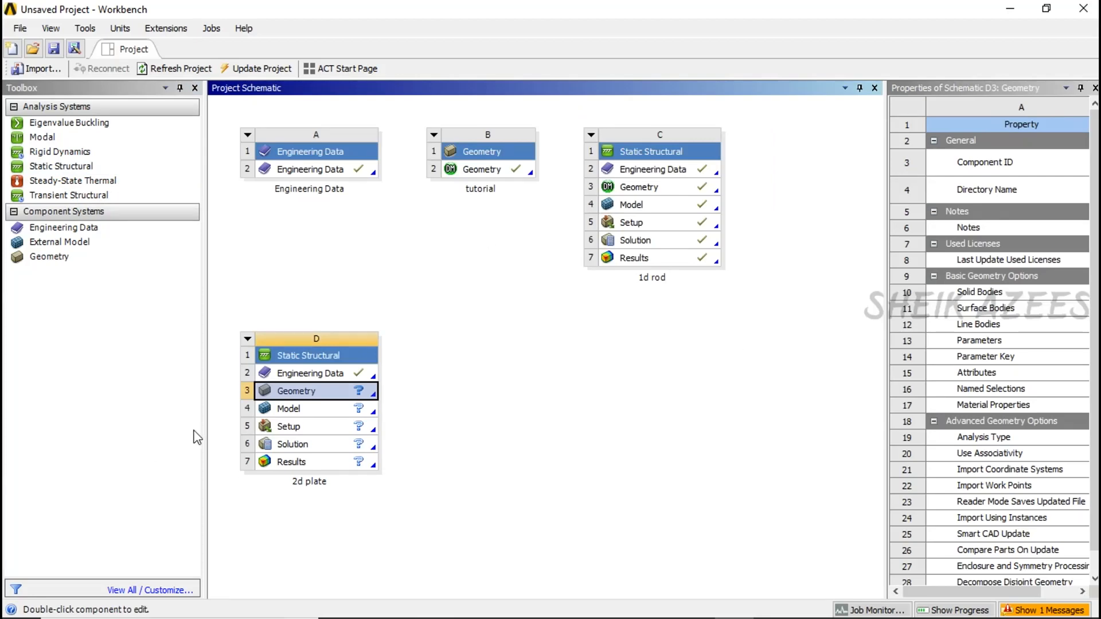
- Add Aluminum Alloy and Copper Alloy from the General Materials library to the 2d plate system's engineering data
{"action": "double_click", "coordinate": [315, 374]}
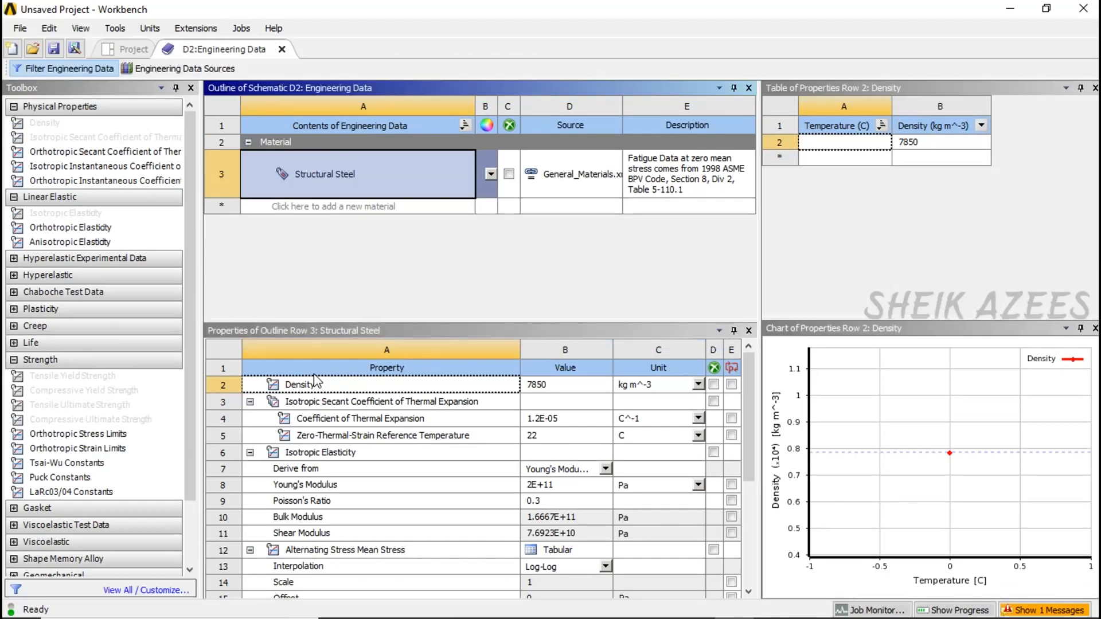
{"action": "left_click", "coordinate": [183, 70]}
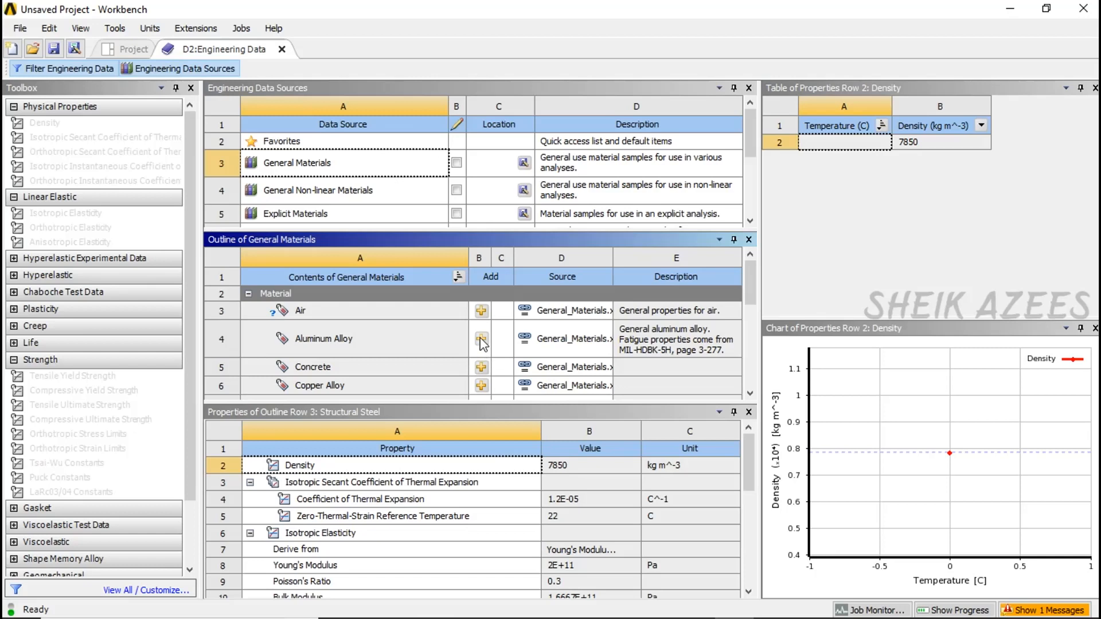
{"action": "scroll", "coordinate": [481, 344], "scroll_direction": "down", "scroll_amount": 5}
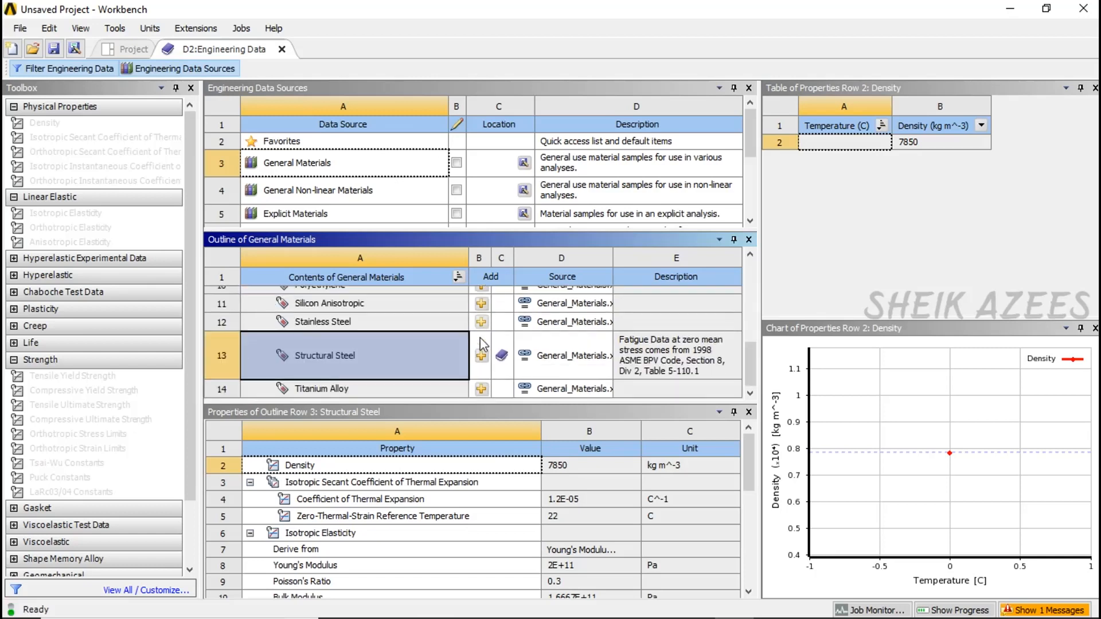
{"action": "scroll", "coordinate": [482, 385], "scroll_direction": "up", "scroll_amount": 1}
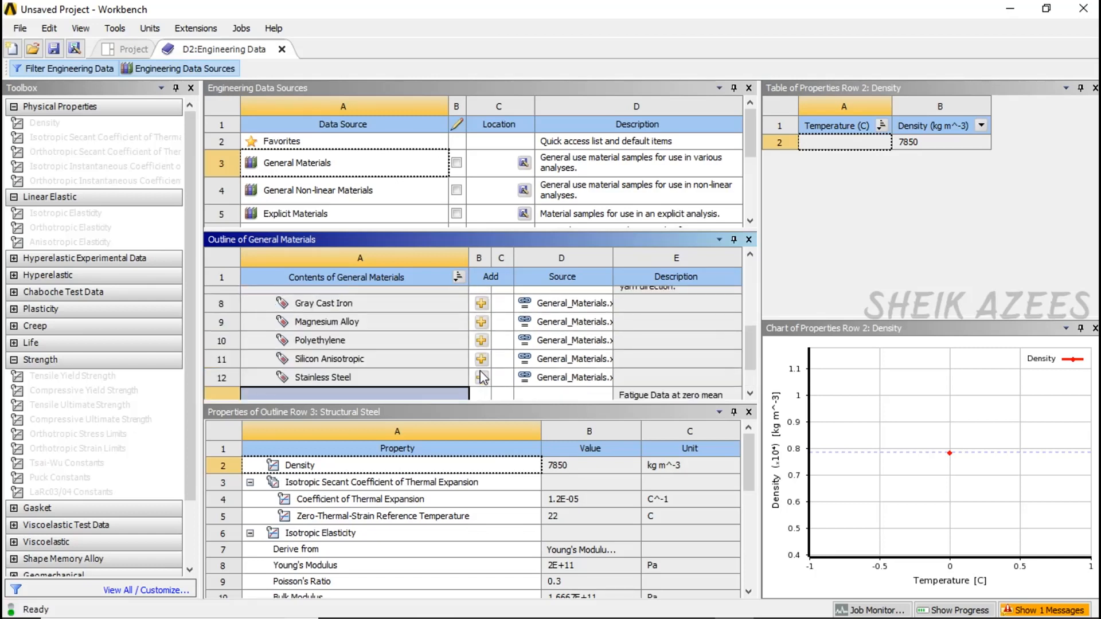
{"action": "scroll", "coordinate": [484, 378], "scroll_direction": "up", "scroll_amount": 2}
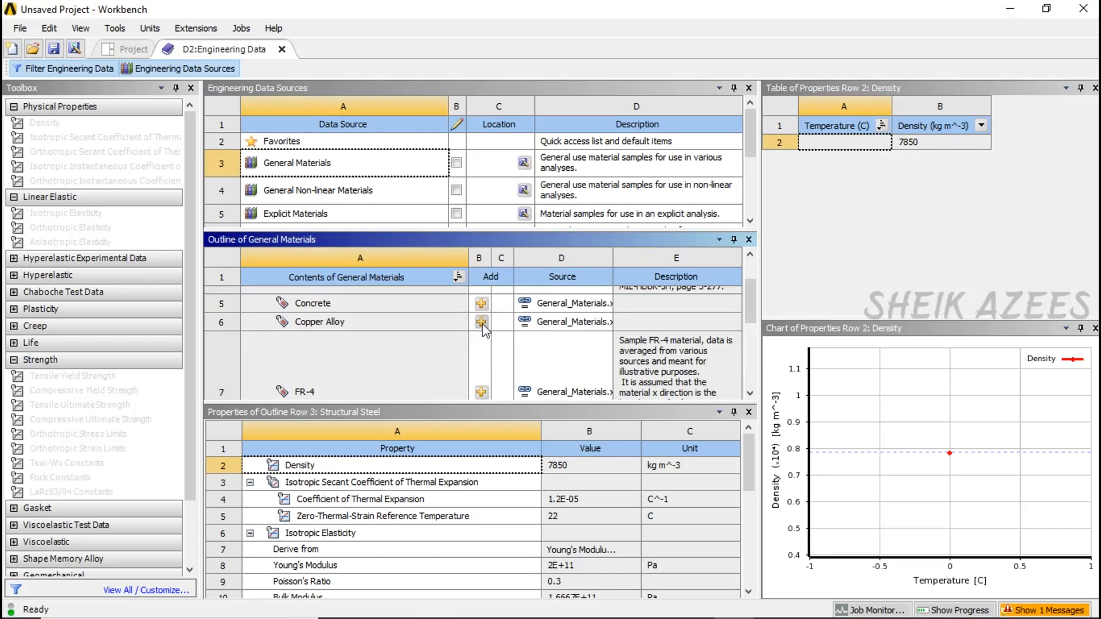
{"action": "scroll", "coordinate": [485, 333], "scroll_direction": "down", "scroll_amount": 3}
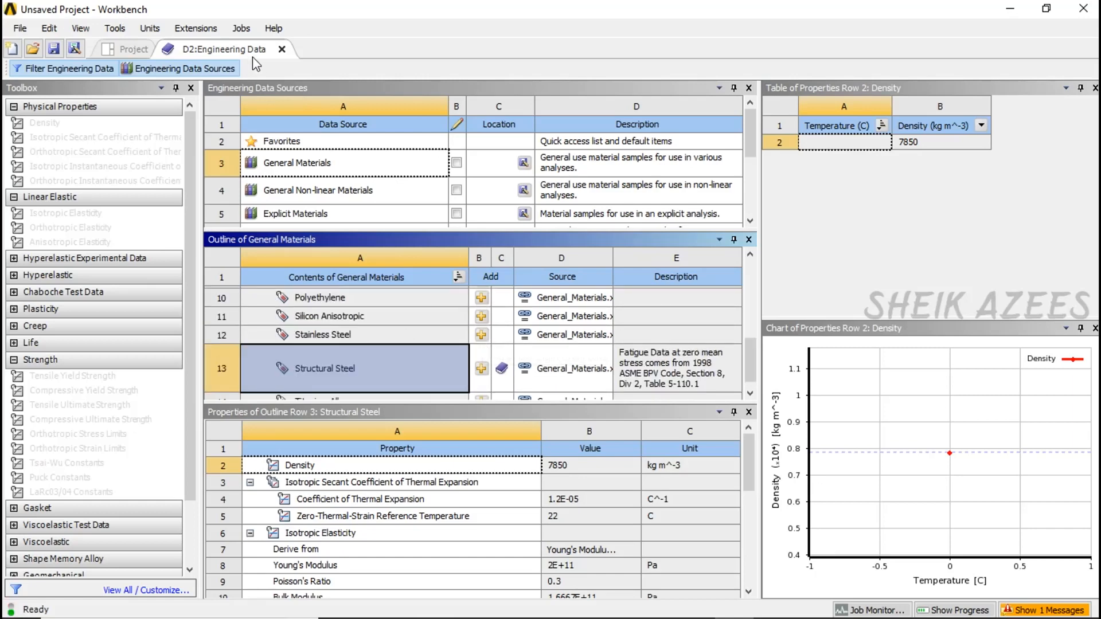
{"action": "left_click", "coordinate": [221, 69]}
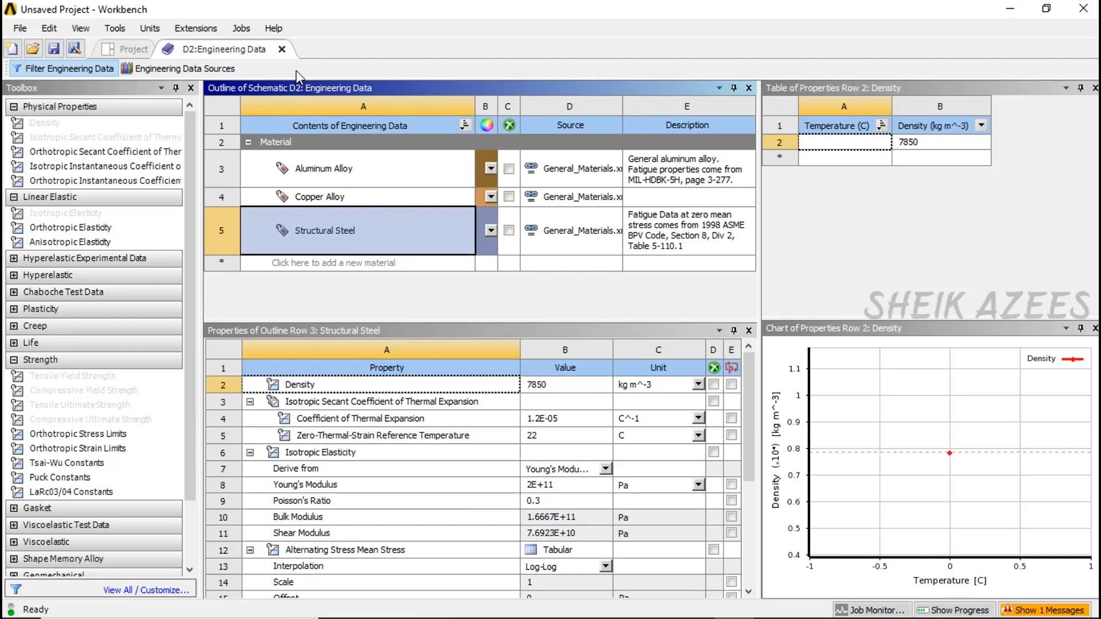
{"action": "left_click", "coordinate": [282, 49]}
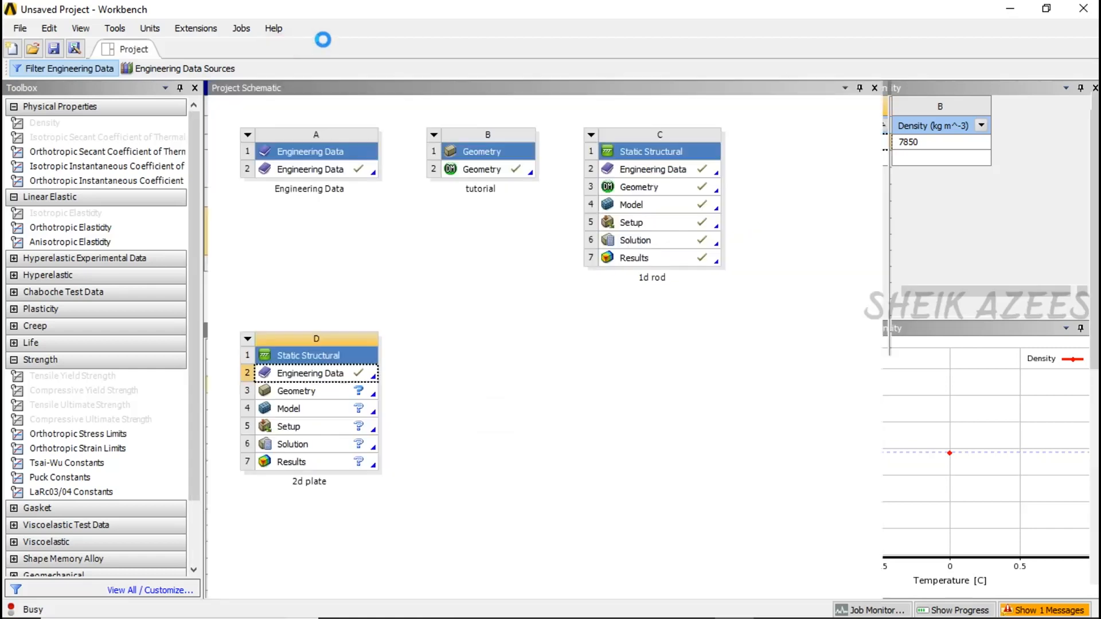
- Create a new DesignModeler geometry for the 2d plate system and view the XY plane face-on for sketching
{"action": "double_click", "coordinate": [299, 392]}
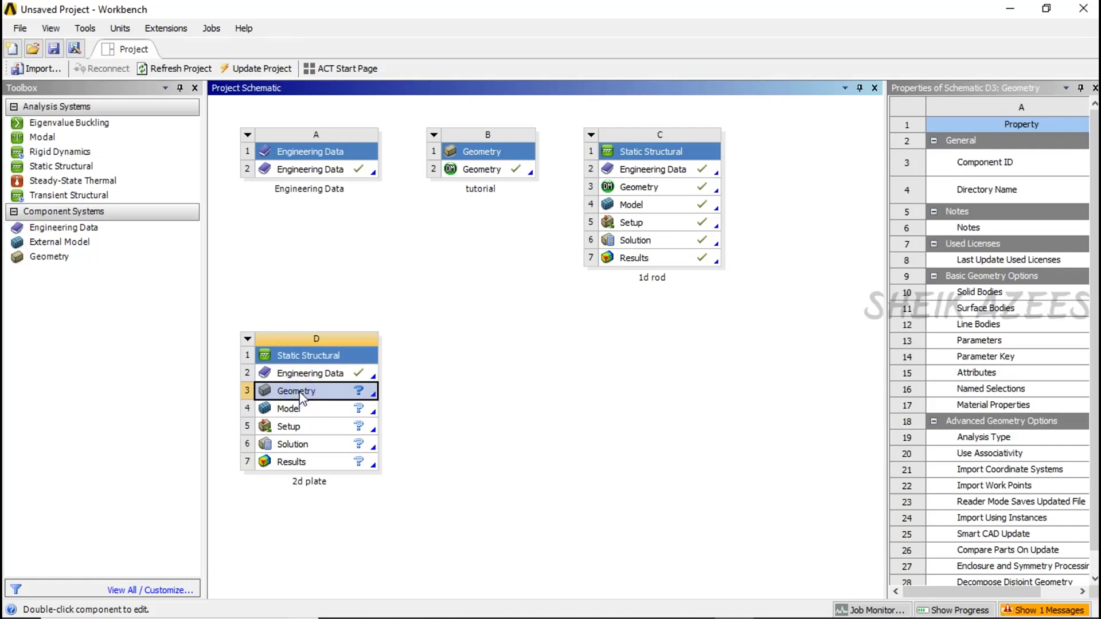
{"action": "right_click", "coordinate": [302, 399]}
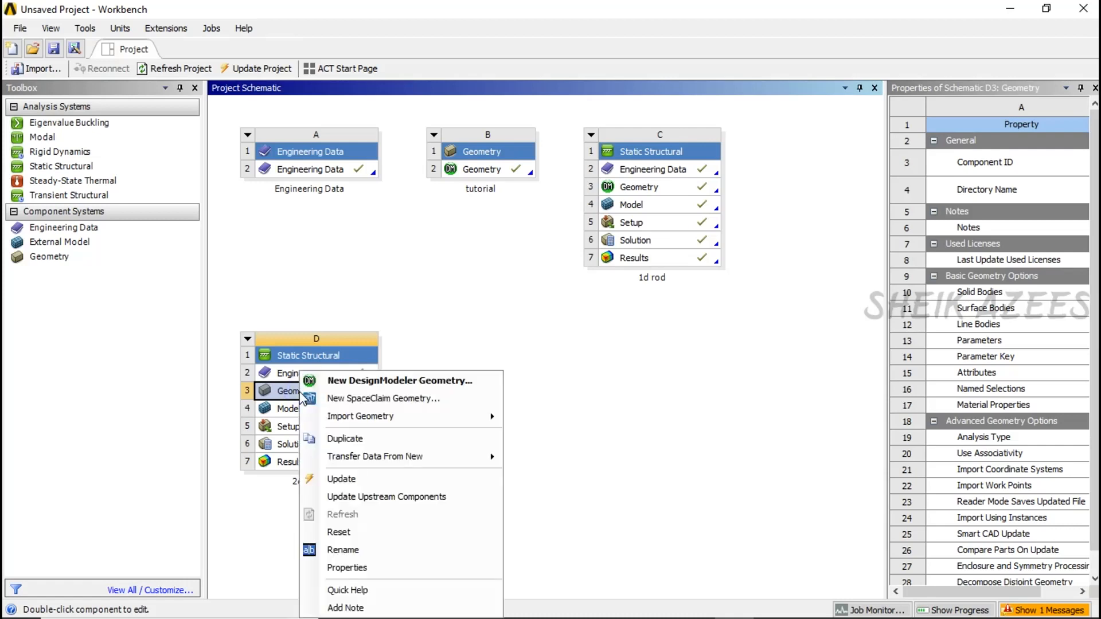
{"action": "left_click", "coordinate": [385, 381]}
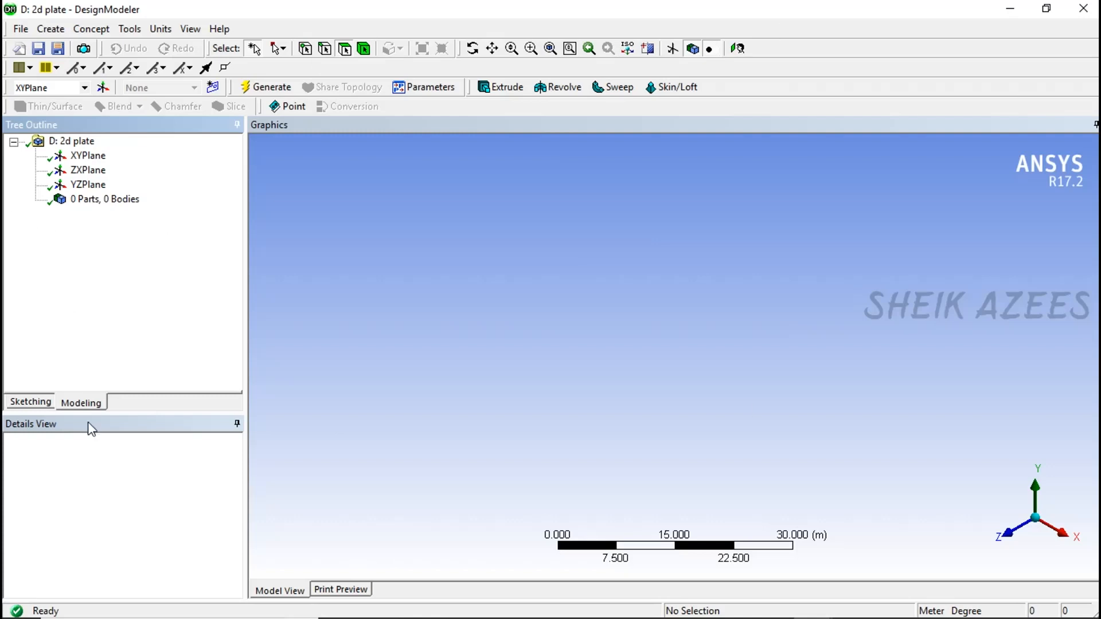
{"action": "left_click", "coordinate": [44, 404]}
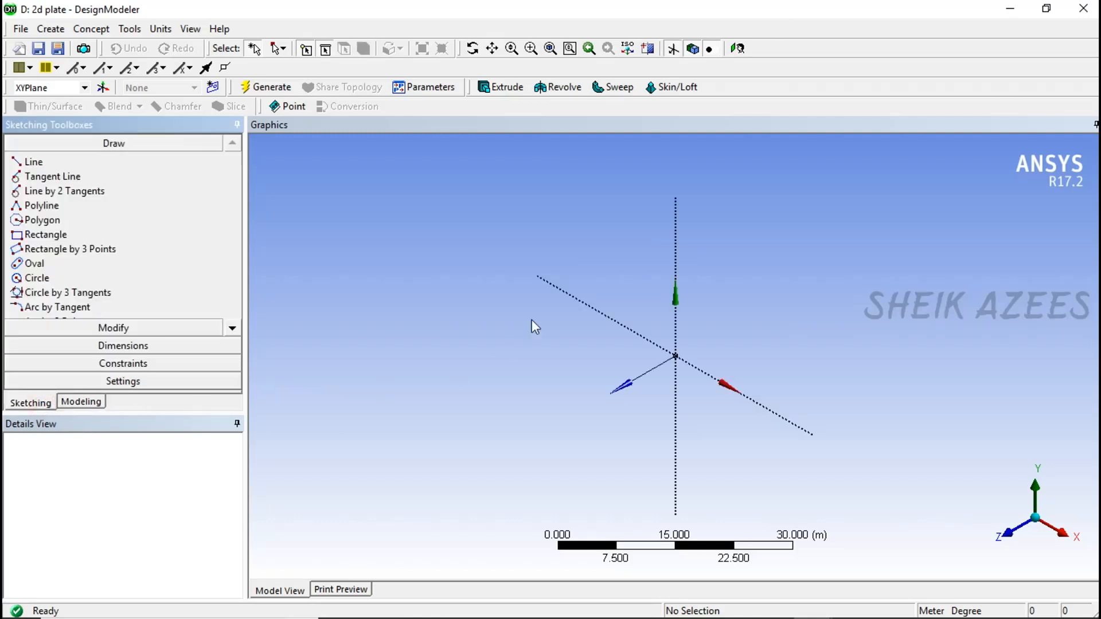
{"action": "left_click", "coordinate": [737, 48]}
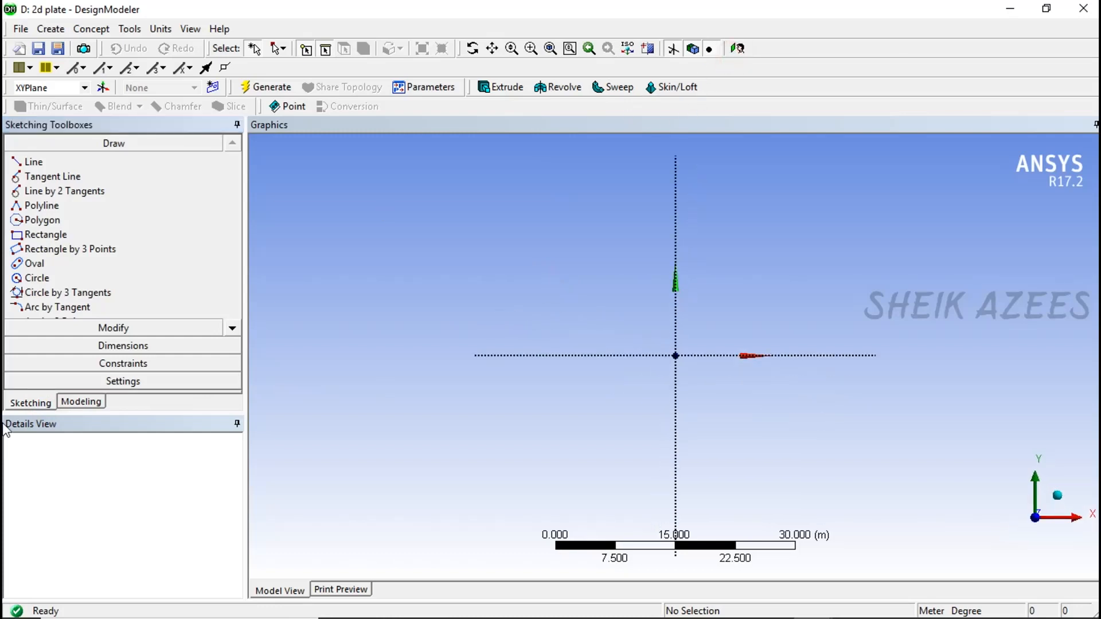
- Sketch a rectangle on the XY plane with one corner at the origin, extending toward positive X and Y
{"action": "left_click", "coordinate": [51, 240]}
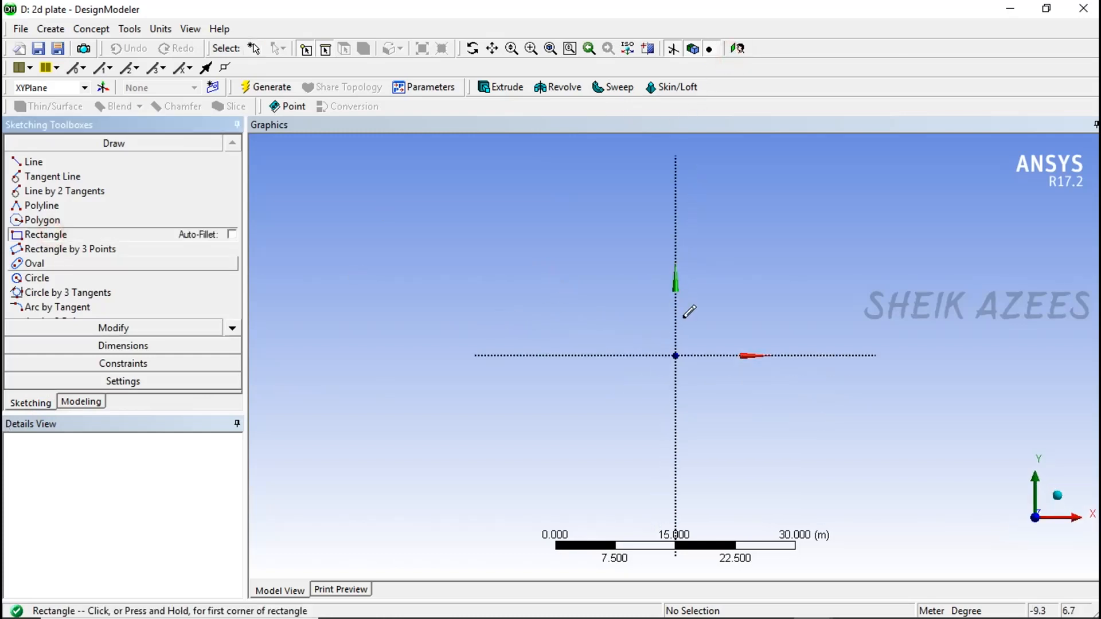
{"action": "left_click", "coordinate": [677, 355]}
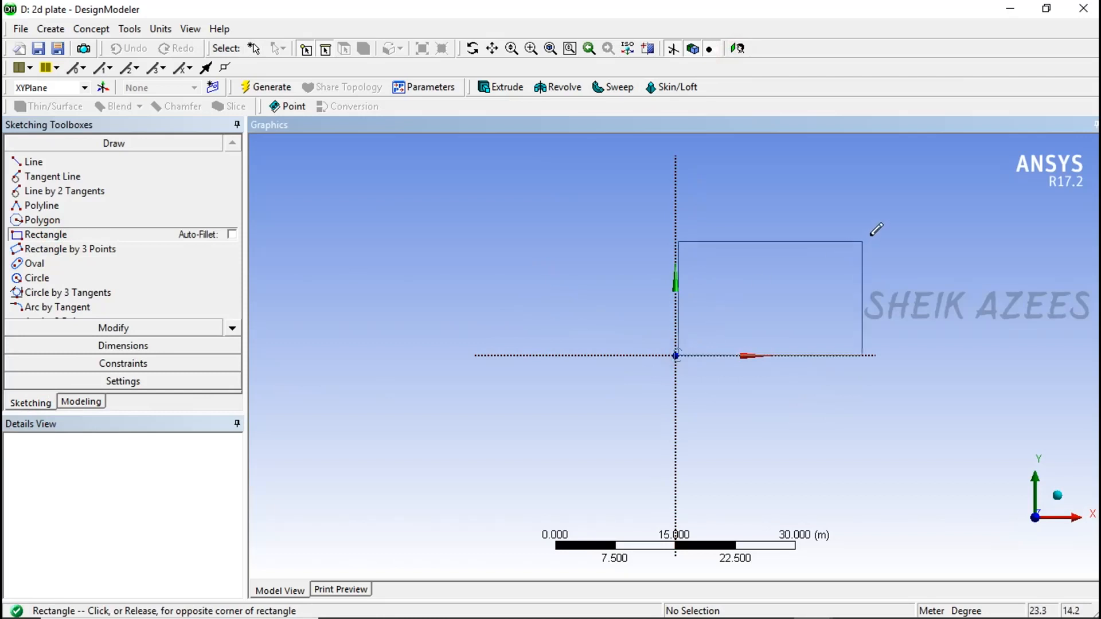
{"action": "left_click", "coordinate": [897, 196]}
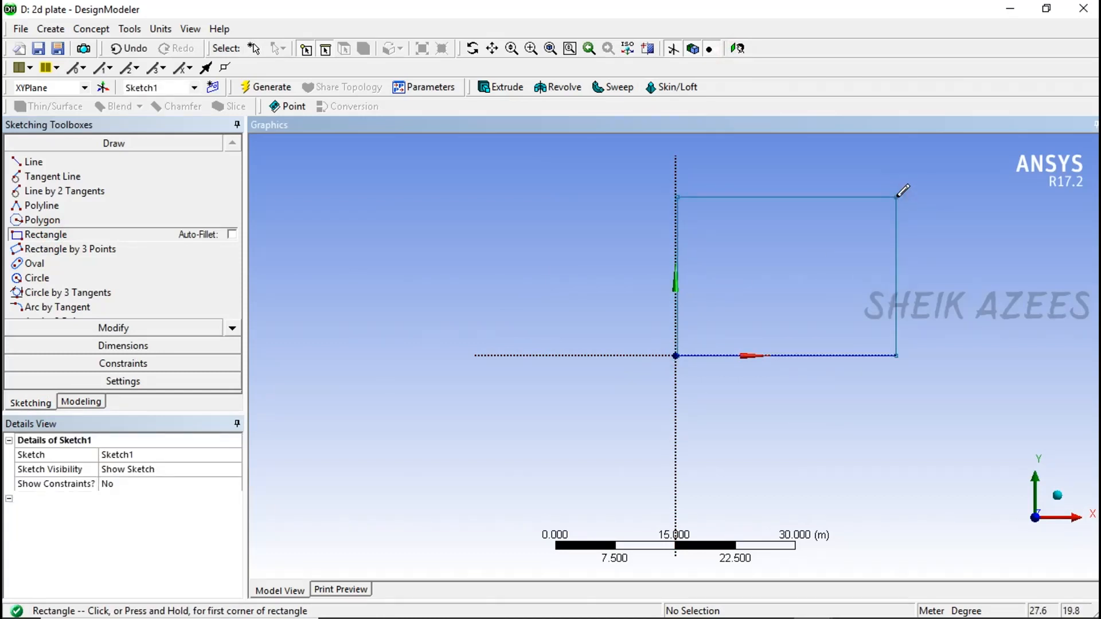
{"action": "left_click", "coordinate": [120, 346]}
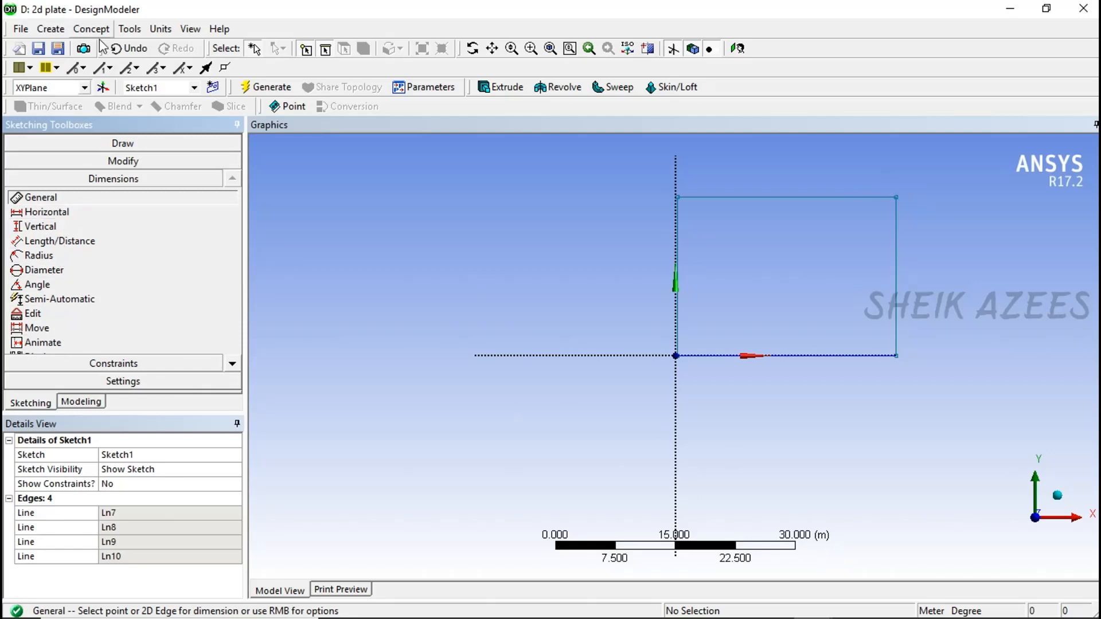
- Set the model's length units to millimeters
{"action": "left_click", "coordinate": [190, 29]}
{"action": "left_click", "coordinate": [172, 32]}
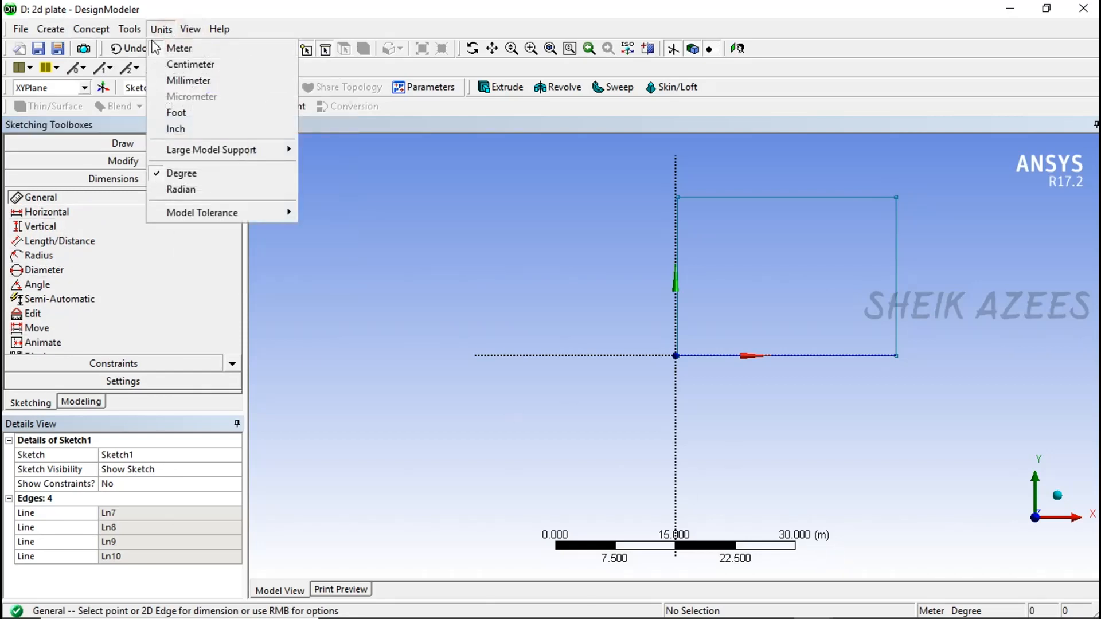
{"action": "left_click", "coordinate": [170, 81]}
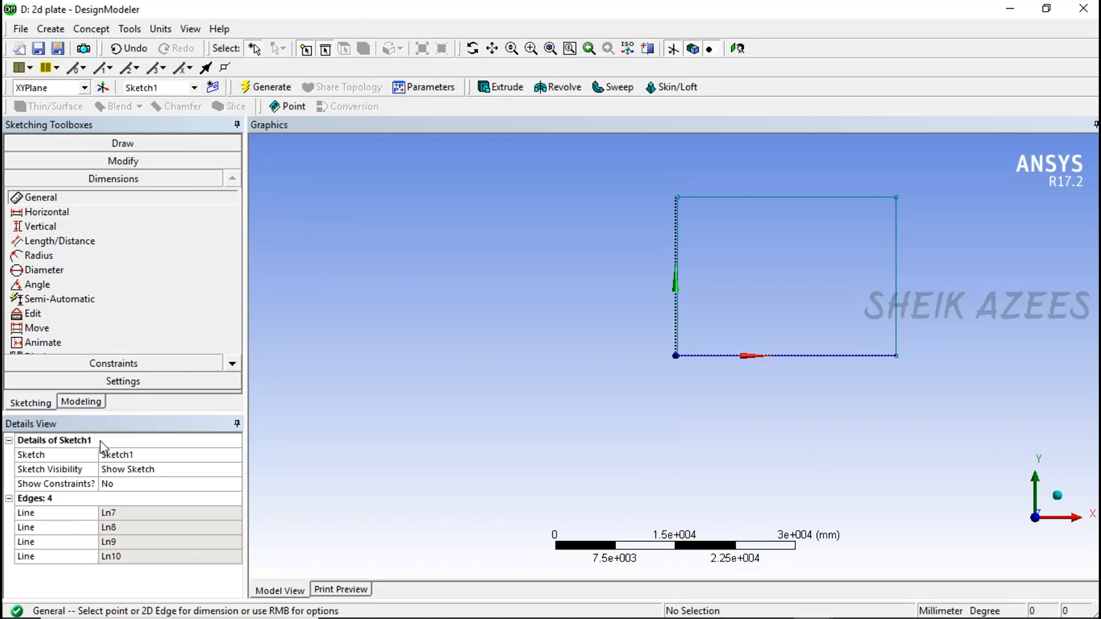
- Delete all four lines of the rectangle from Sketch1
{"action": "left_click", "coordinate": [56, 460]}
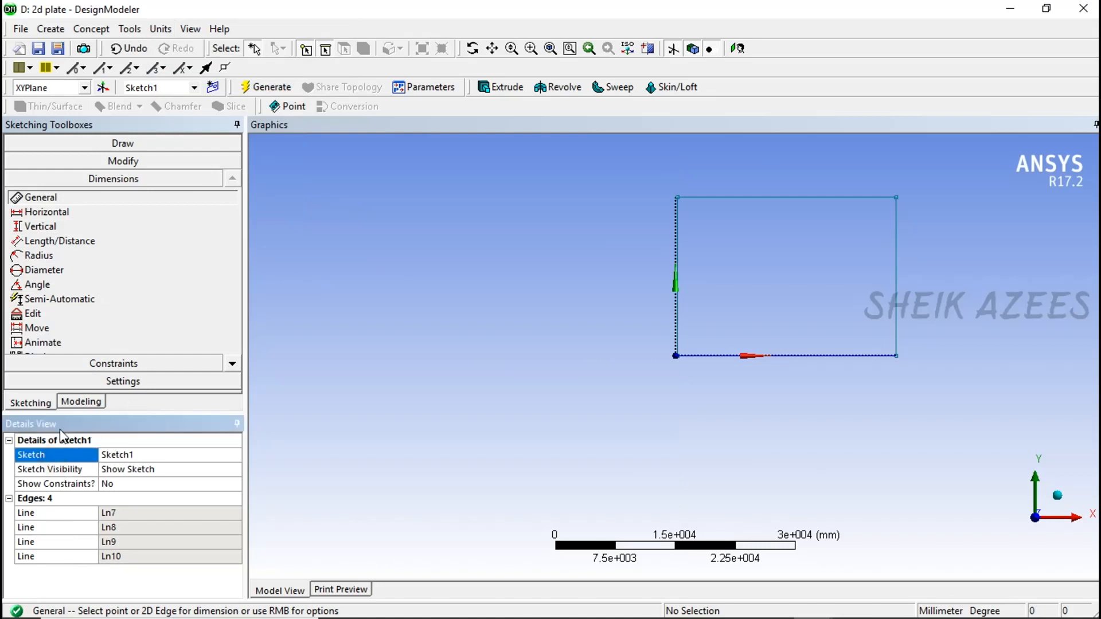
{"action": "left_click", "coordinate": [113, 143]}
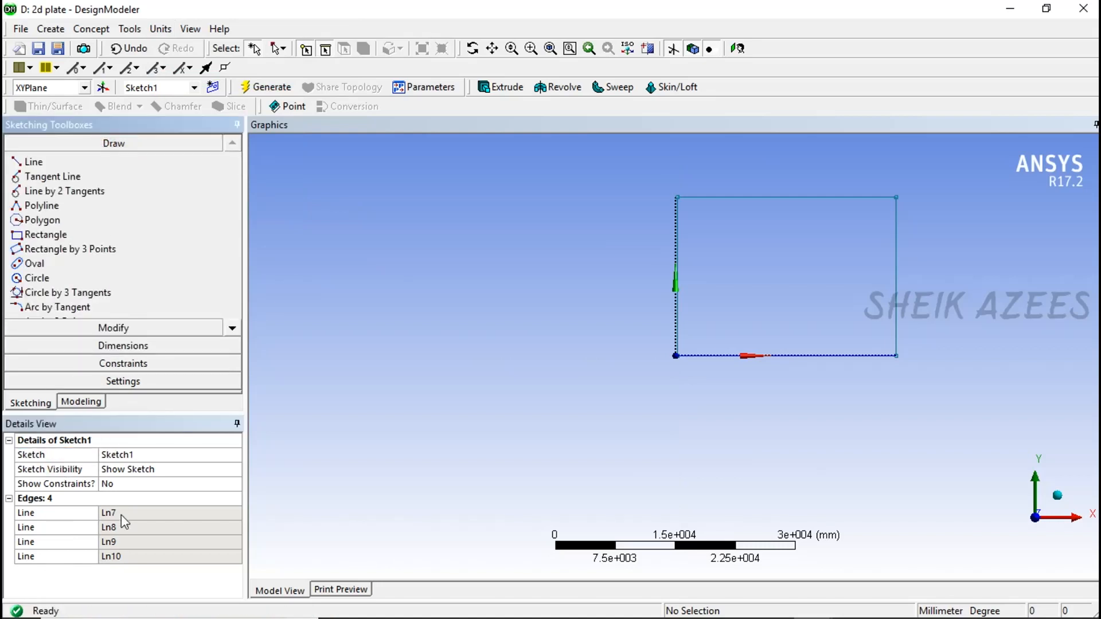
{"action": "left_click", "coordinate": [44, 515]}
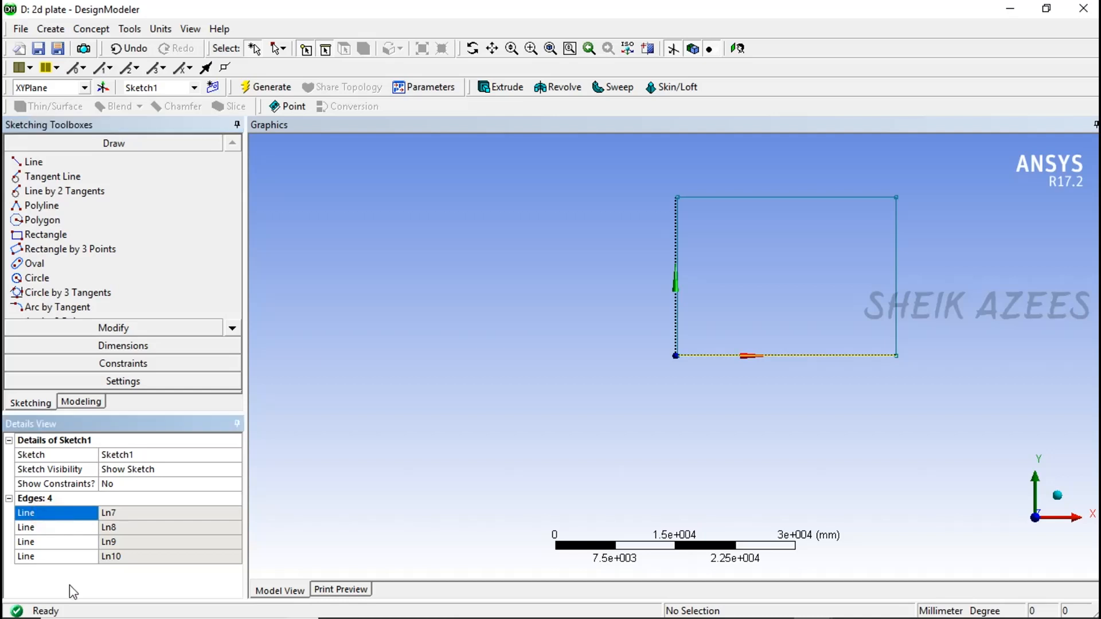
{"action": "left_click", "coordinate": [60, 558]}
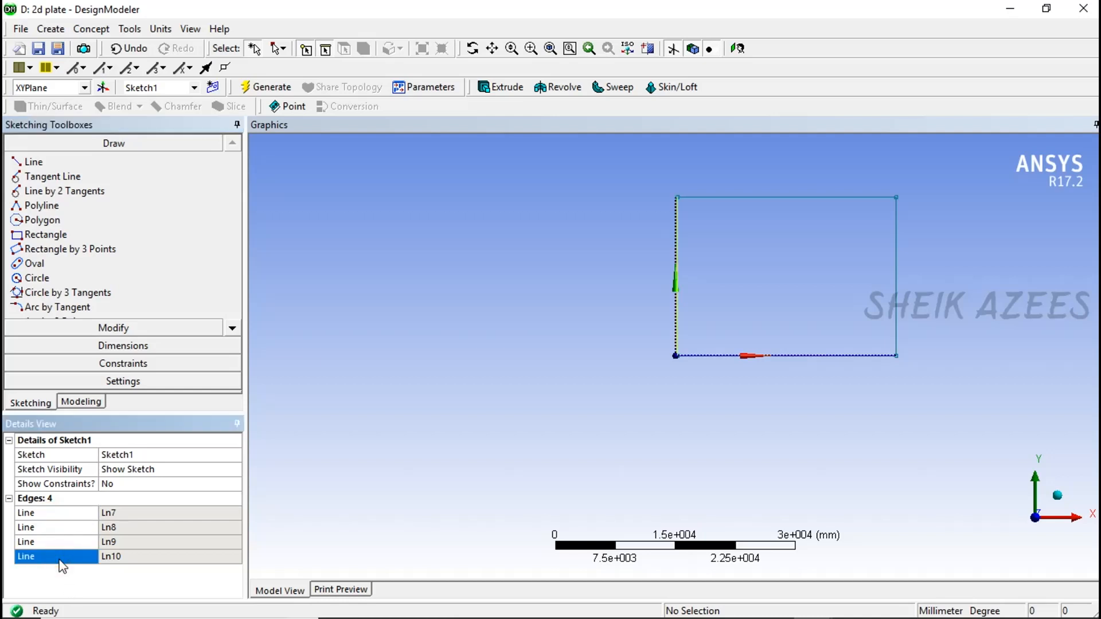
{"action": "left_click", "coordinate": [106, 514]}
{"action": "right_click", "coordinate": [59, 519]}
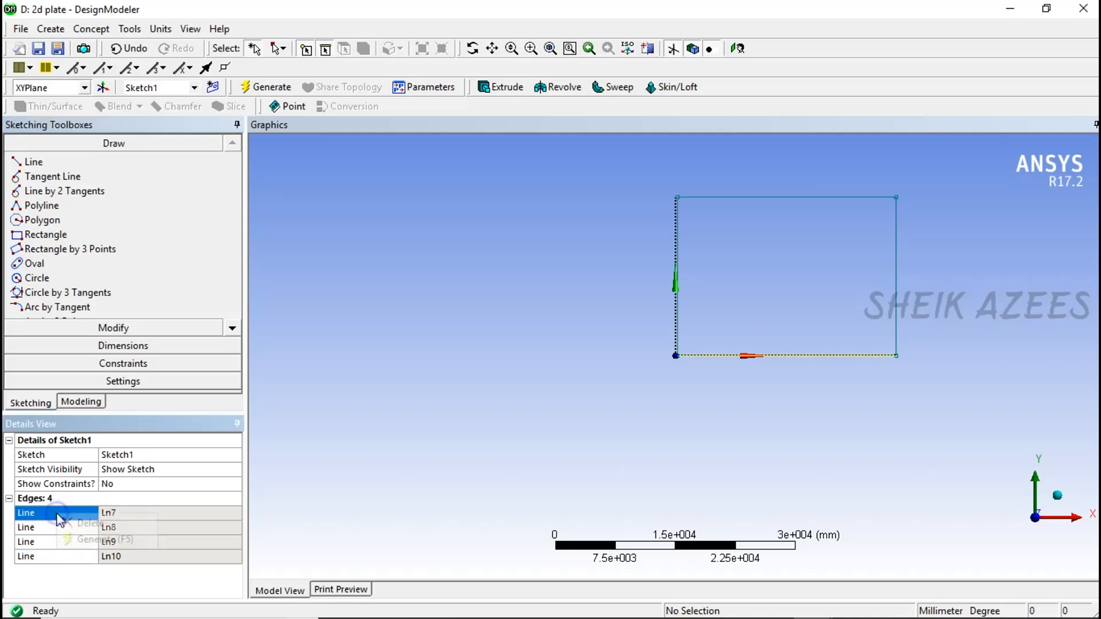
{"action": "left_click", "coordinate": [89, 523]}
{"action": "right_click", "coordinate": [67, 513]}
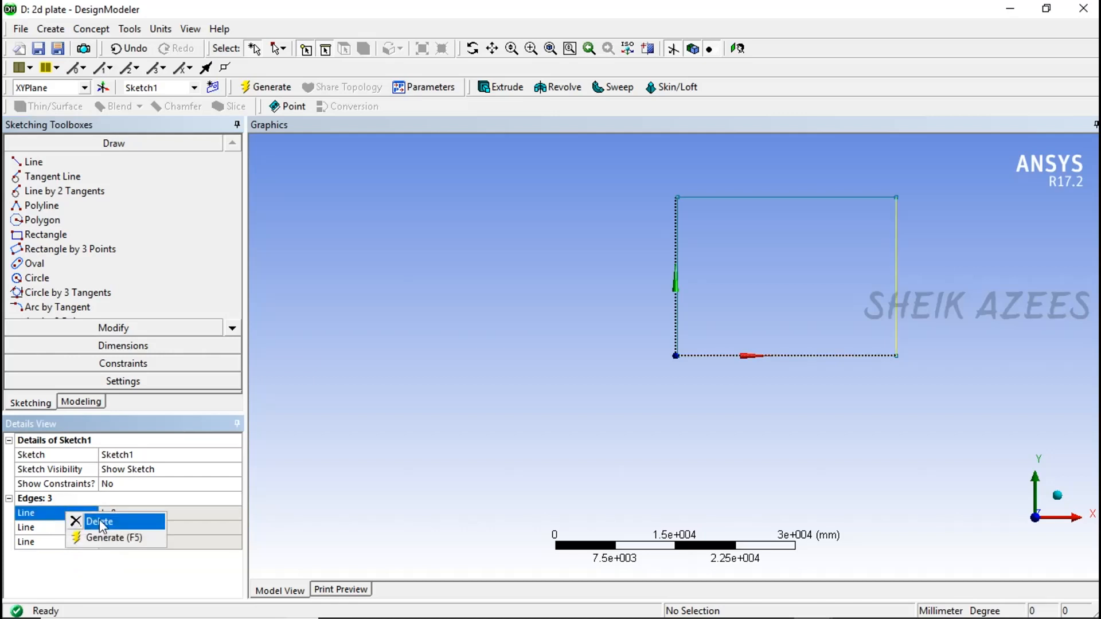
{"action": "left_click", "coordinate": [100, 522]}
{"action": "left_click", "coordinate": [62, 513]}
{"action": "right_click", "coordinate": [62, 514]}
{"action": "left_click", "coordinate": [76, 524]}
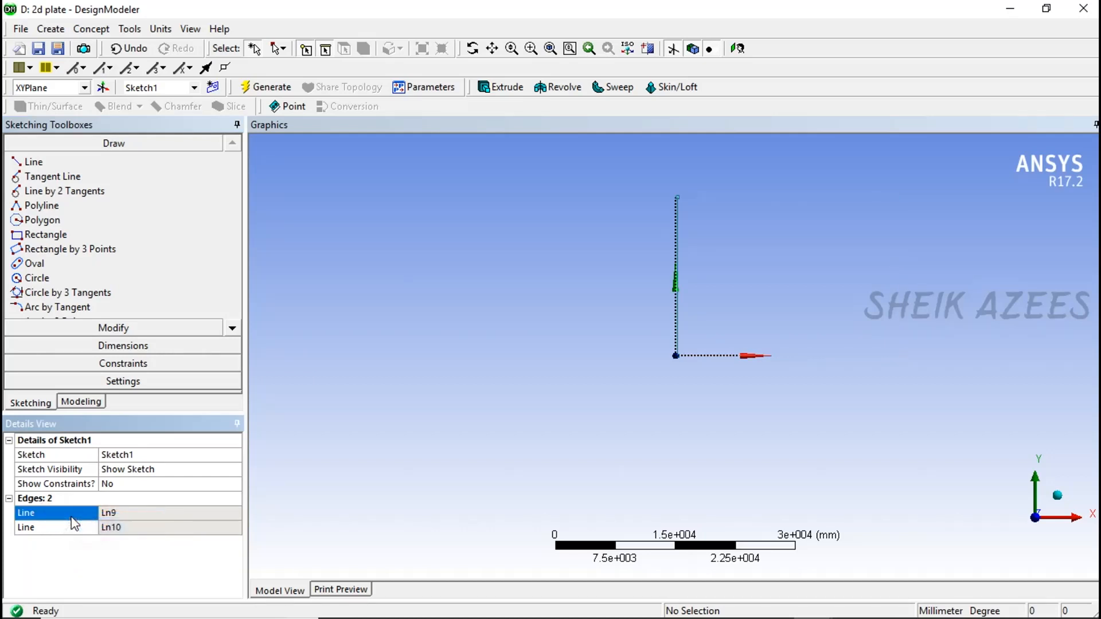
{"action": "right_click", "coordinate": [70, 514]}
{"action": "left_click", "coordinate": [86, 523]}
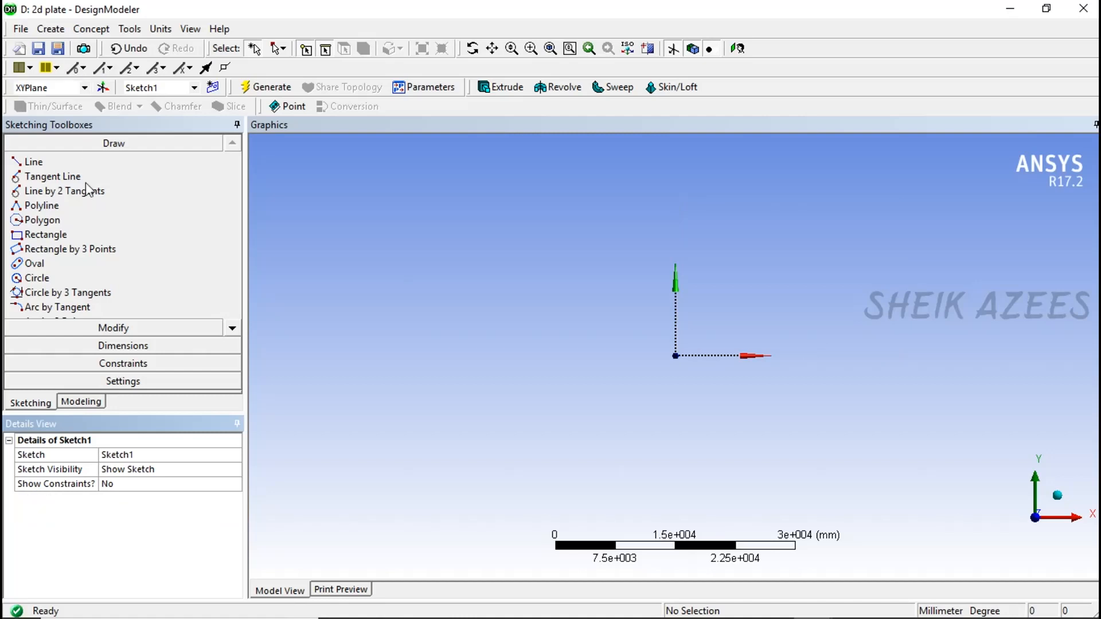
- Draw a new rectangle in Sketch1 at millimeter scale, starting at the origin and ending in the positive X and Y quadrant
{"action": "left_click", "coordinate": [104, 235]}
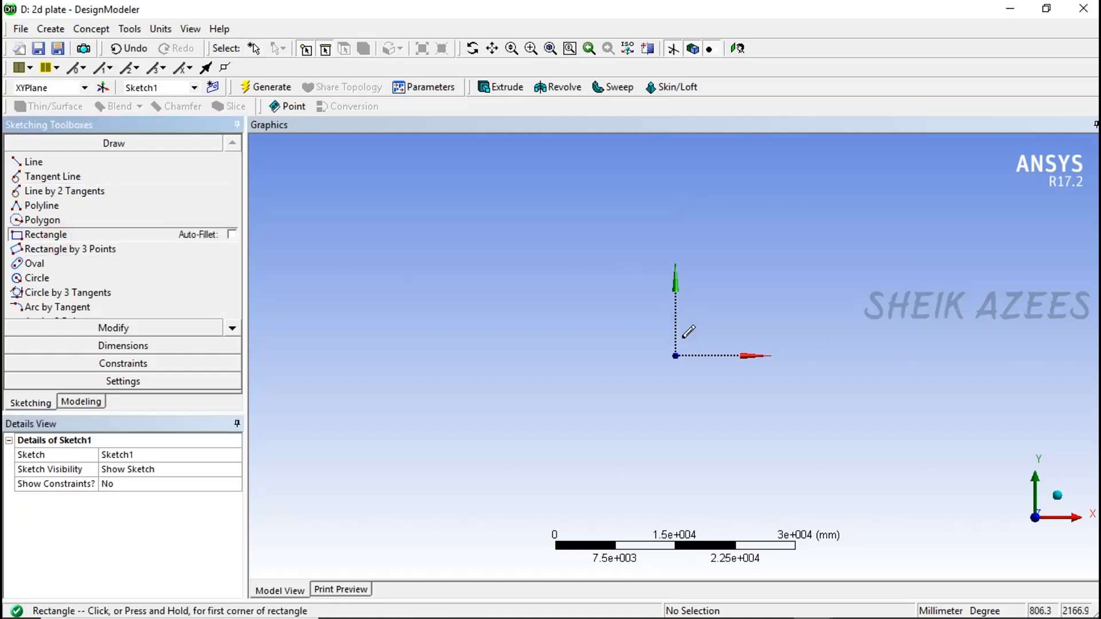
{"action": "scroll", "coordinate": [717, 339], "scroll_direction": "up", "scroll_amount": 3}
{"action": "left_click", "coordinate": [738, 48]}
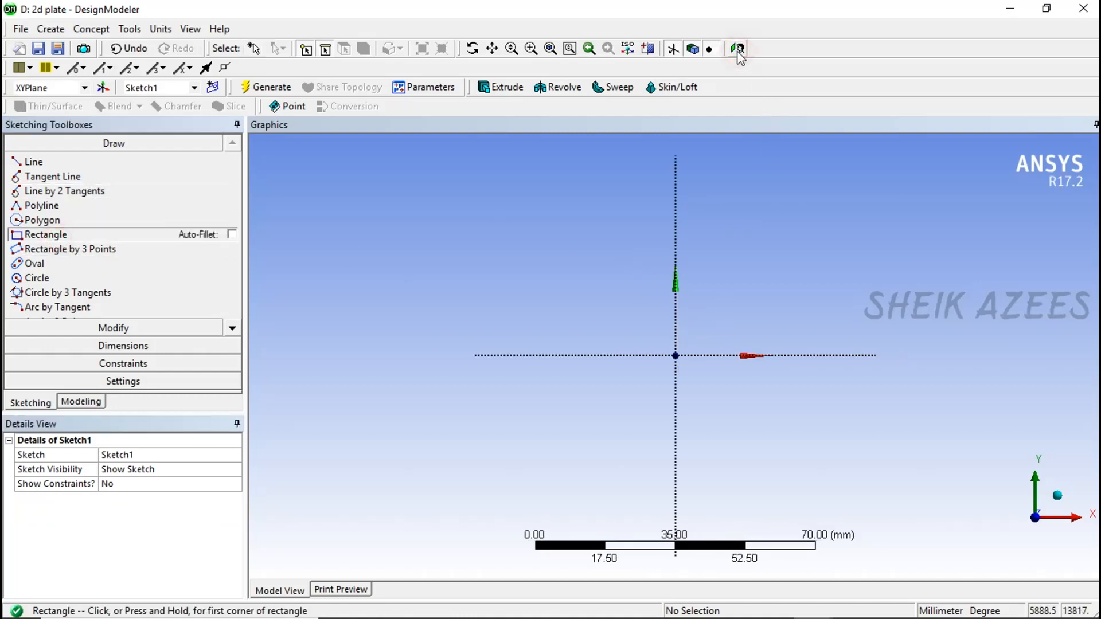
{"action": "left_click", "coordinate": [676, 356]}
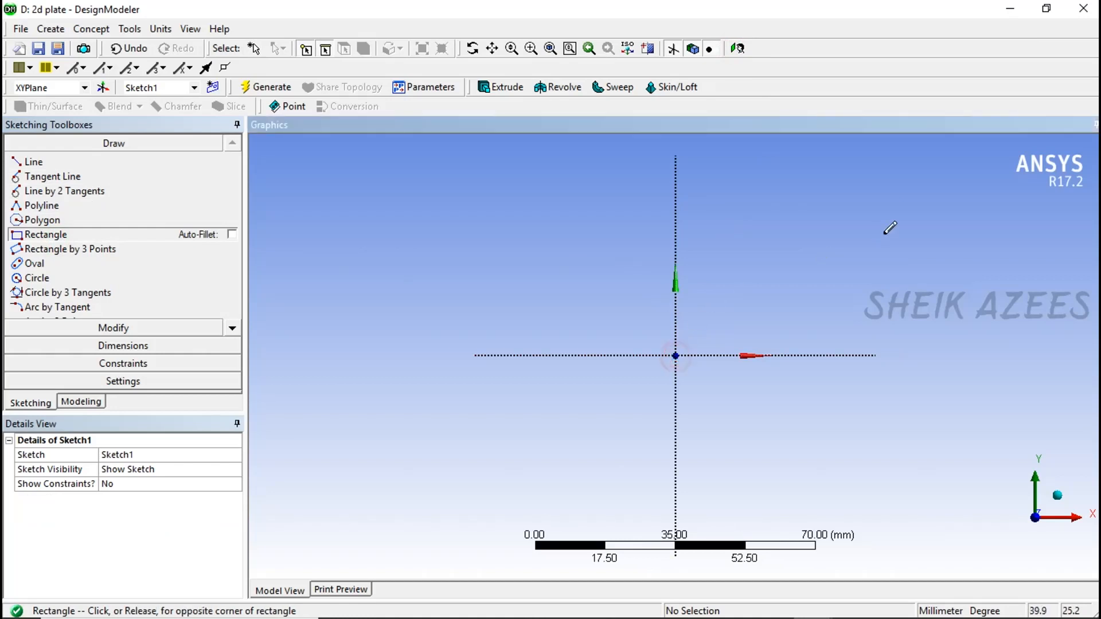
{"action": "left_click", "coordinate": [926, 206]}
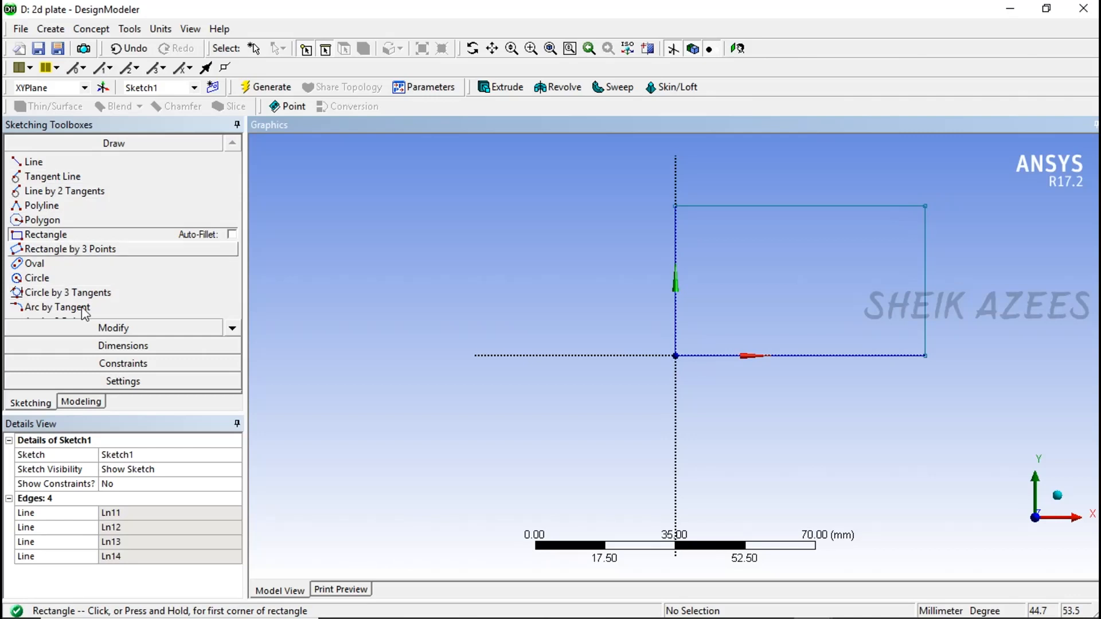
- Add general dimensions to the rectangle's top edge and left edge for its width and height
{"action": "left_click", "coordinate": [101, 346]}
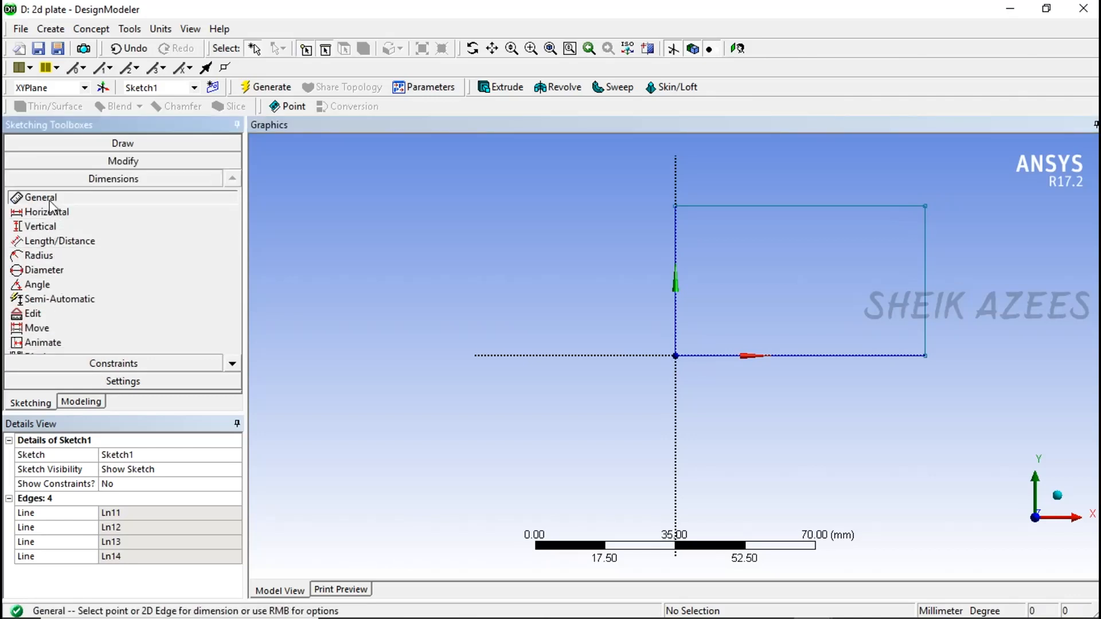
{"action": "left_click", "coordinate": [740, 206]}
{"action": "left_click", "coordinate": [741, 181]}
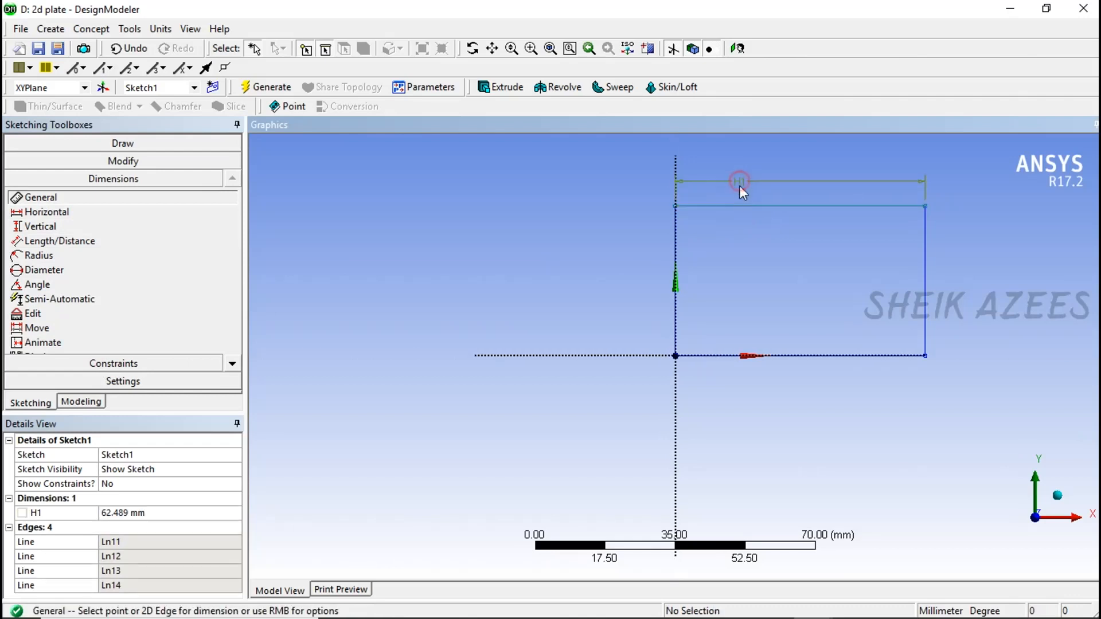
{"action": "left_click", "coordinate": [676, 226]}
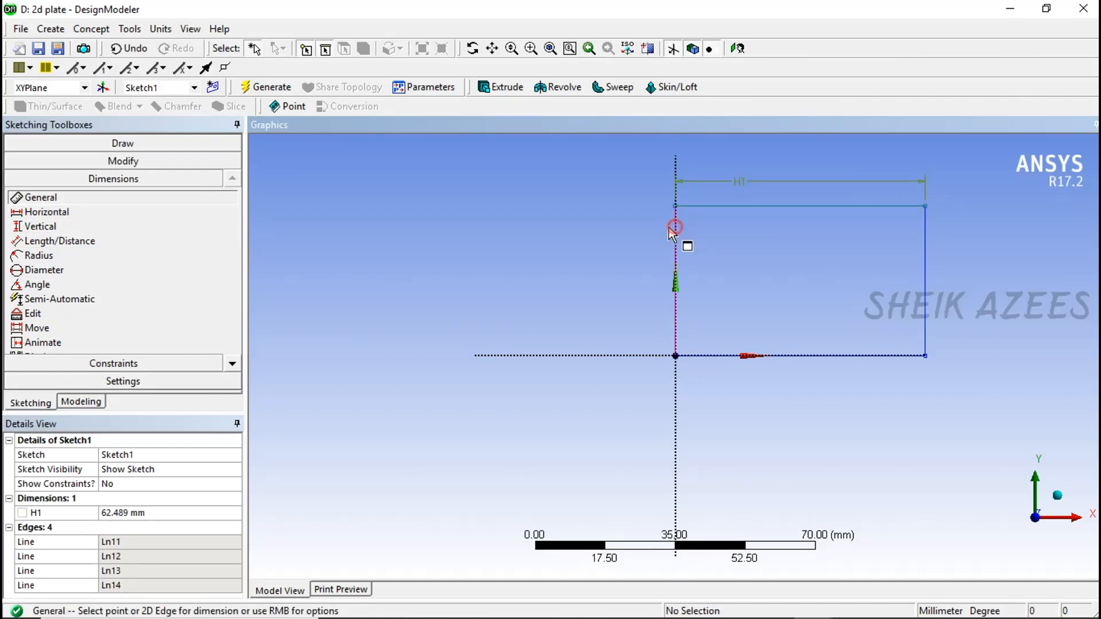
{"action": "left_click", "coordinate": [617, 238]}
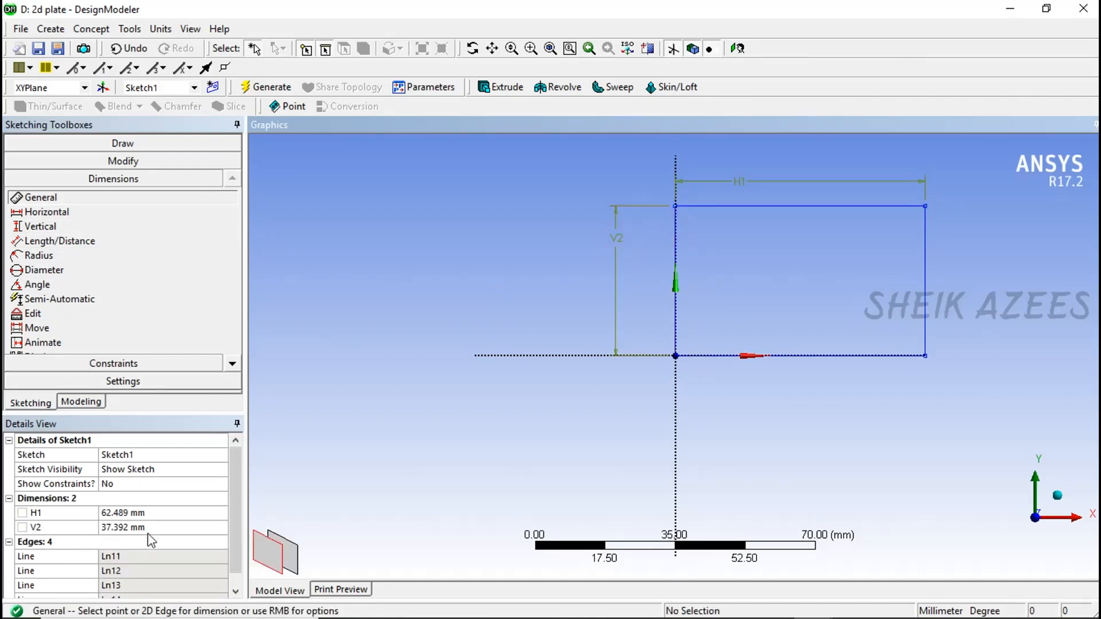
- Set both the rectangle's horizontal width and vertical height to 100 mm
{"action": "left_click", "coordinate": [153, 513]}
{"action": "type", "text": "100"}
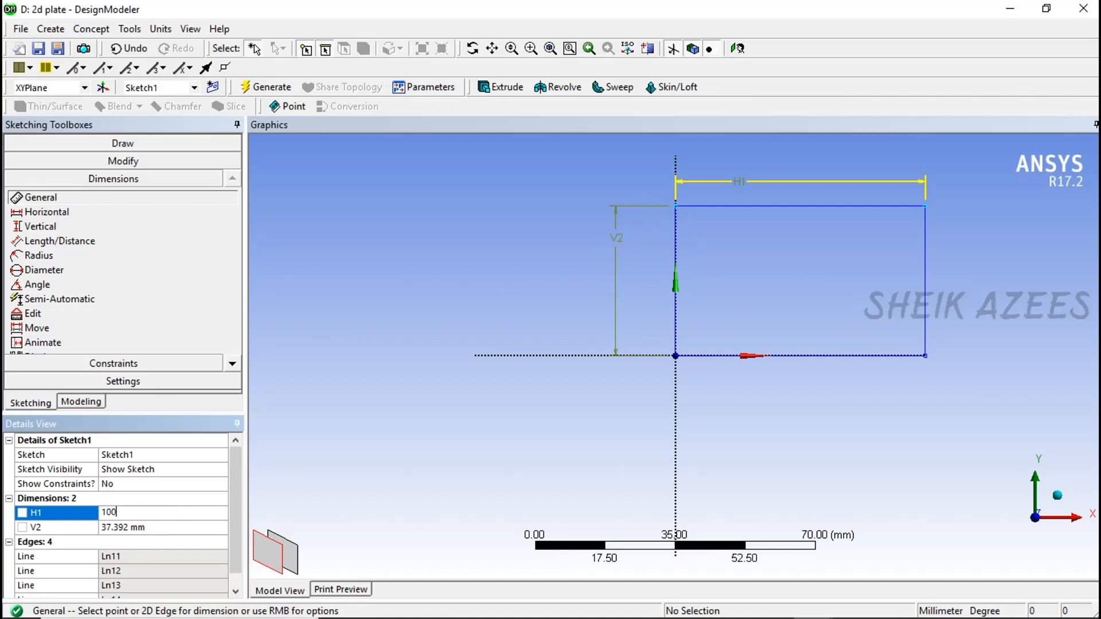
{"action": "key", "text": "Return"}
{"action": "left_click", "coordinate": [148, 527]}
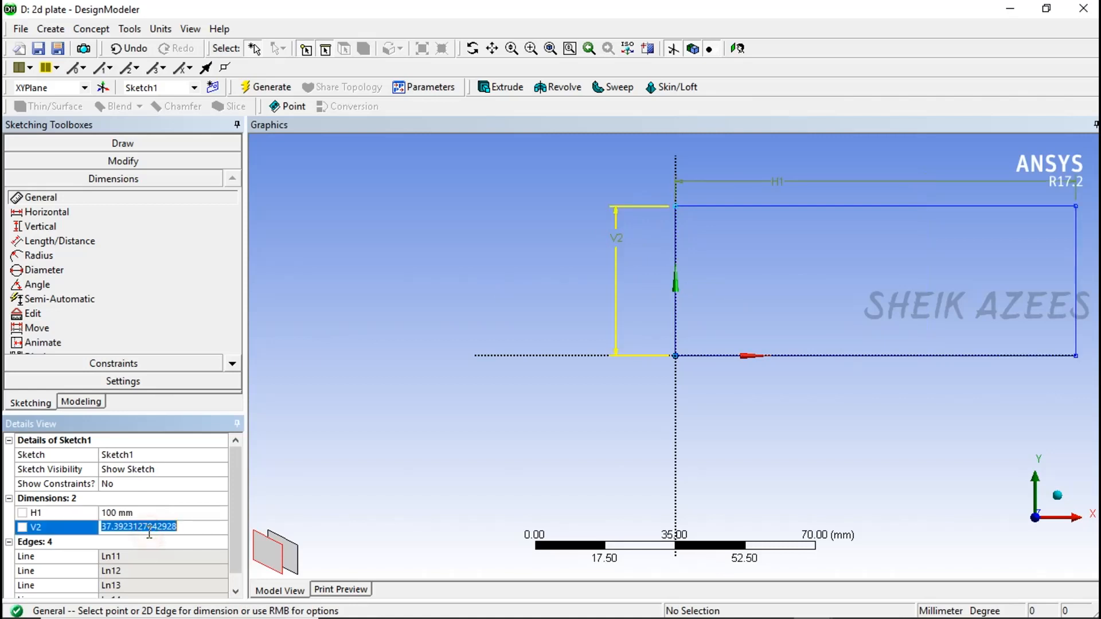
{"action": "type", "text": "100"}
{"action": "key", "text": "Return"}
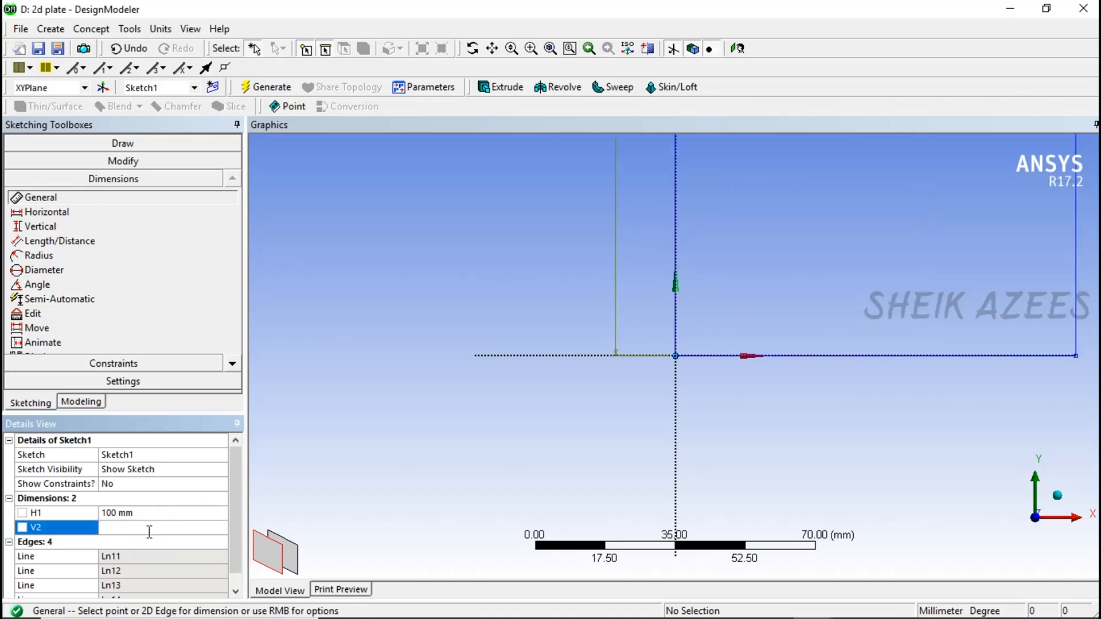
{"action": "scroll", "coordinate": [541, 410], "scroll_direction": "down", "scroll_amount": 3}
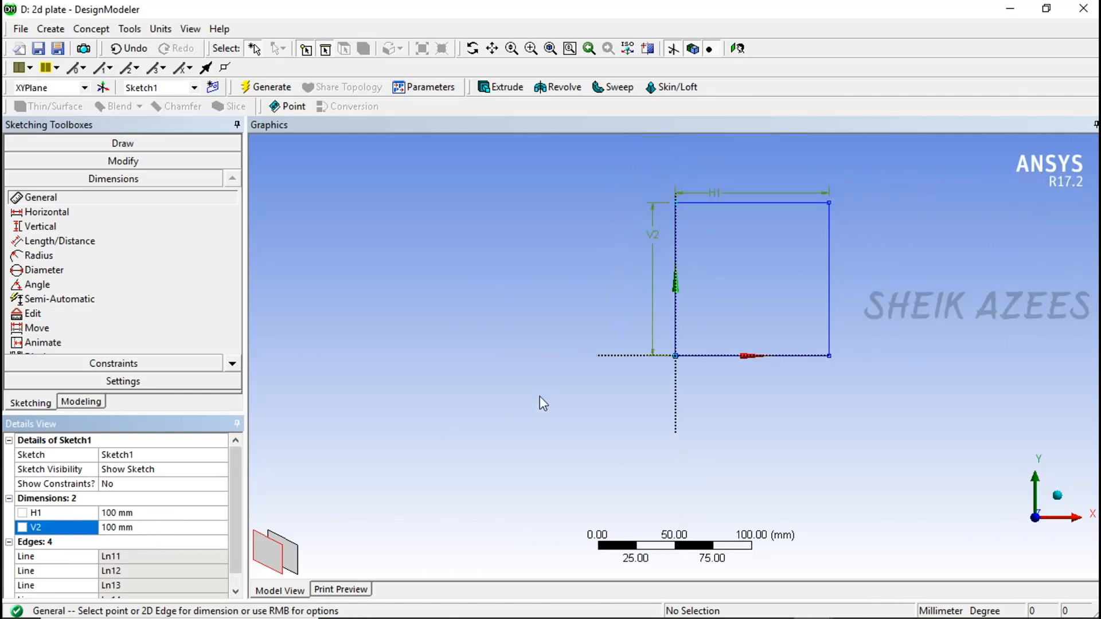
- Sketch a circle about 32 mm in diameter near the middle of the square plate outline
{"action": "scroll", "coordinate": [862, 240], "scroll_direction": "up", "scroll_amount": 3}
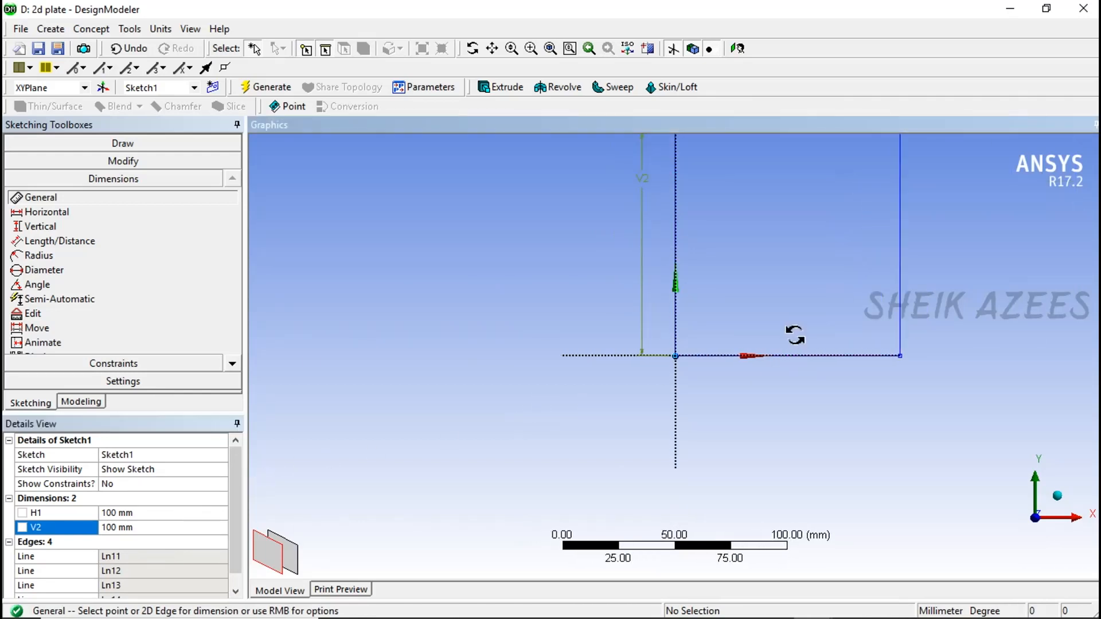
{"action": "left_click", "coordinate": [737, 49]}
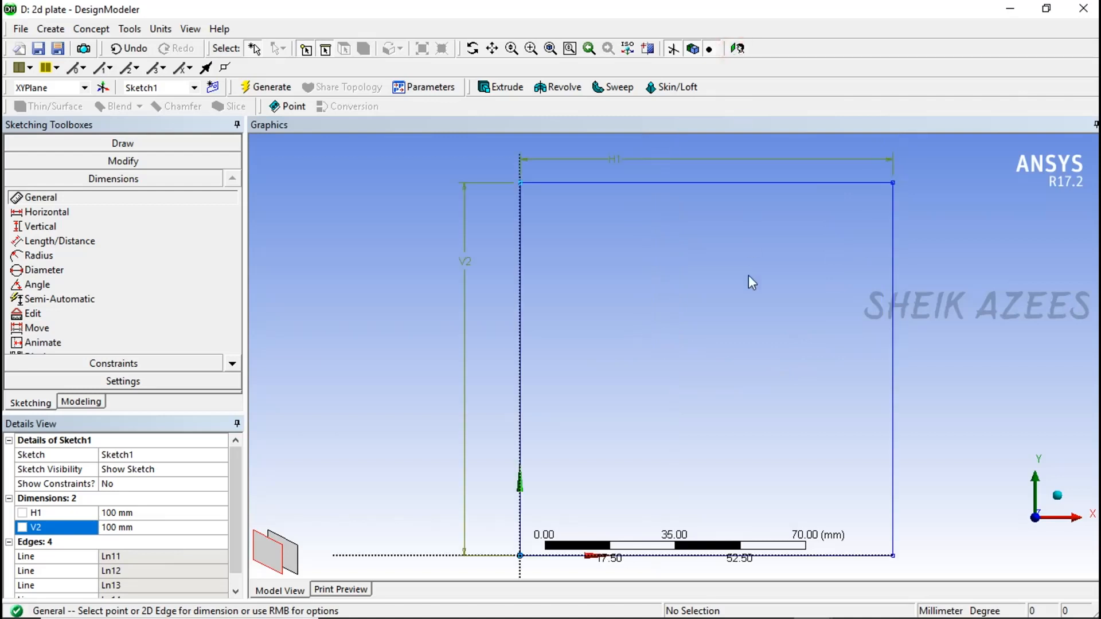
{"action": "left_click", "coordinate": [123, 143]}
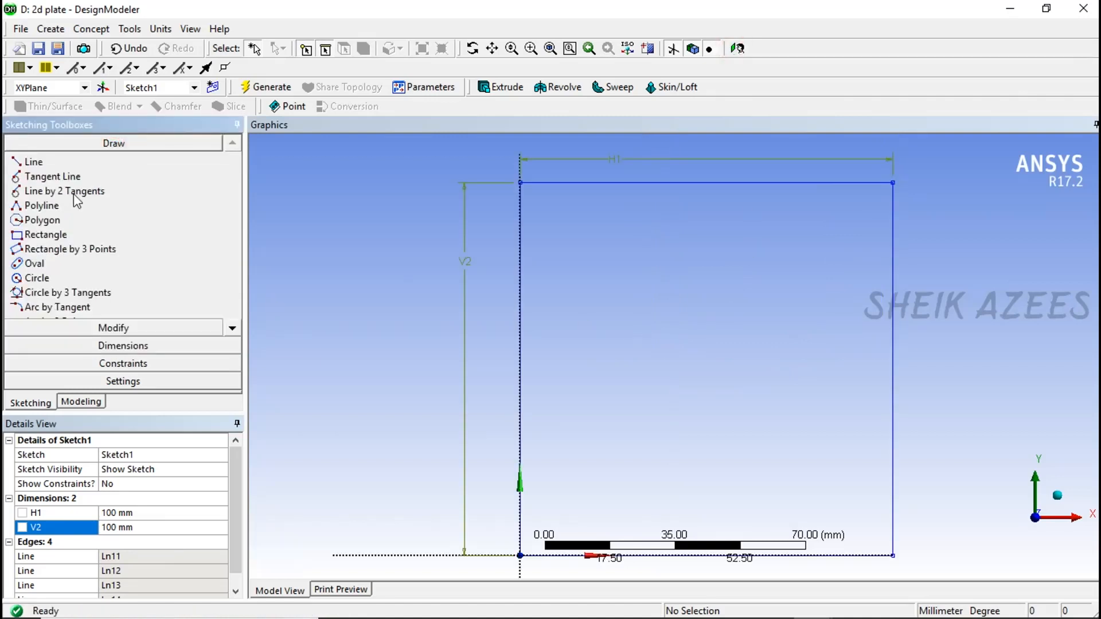
{"action": "left_click", "coordinate": [37, 278]}
{"action": "left_click", "coordinate": [706, 364]}
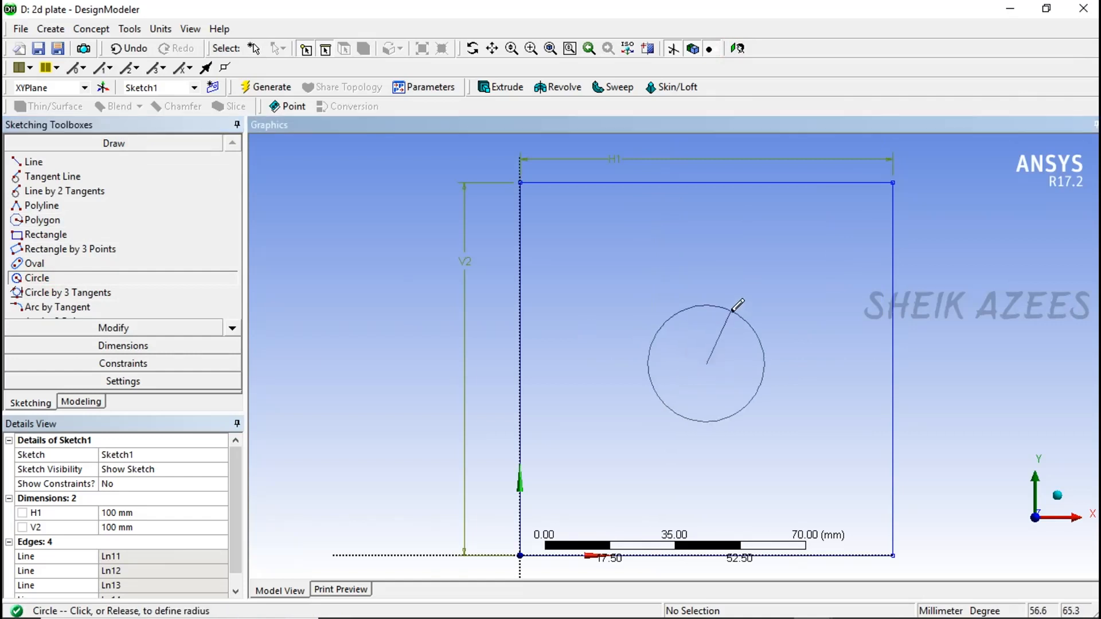
{"action": "left_click", "coordinate": [733, 309]}
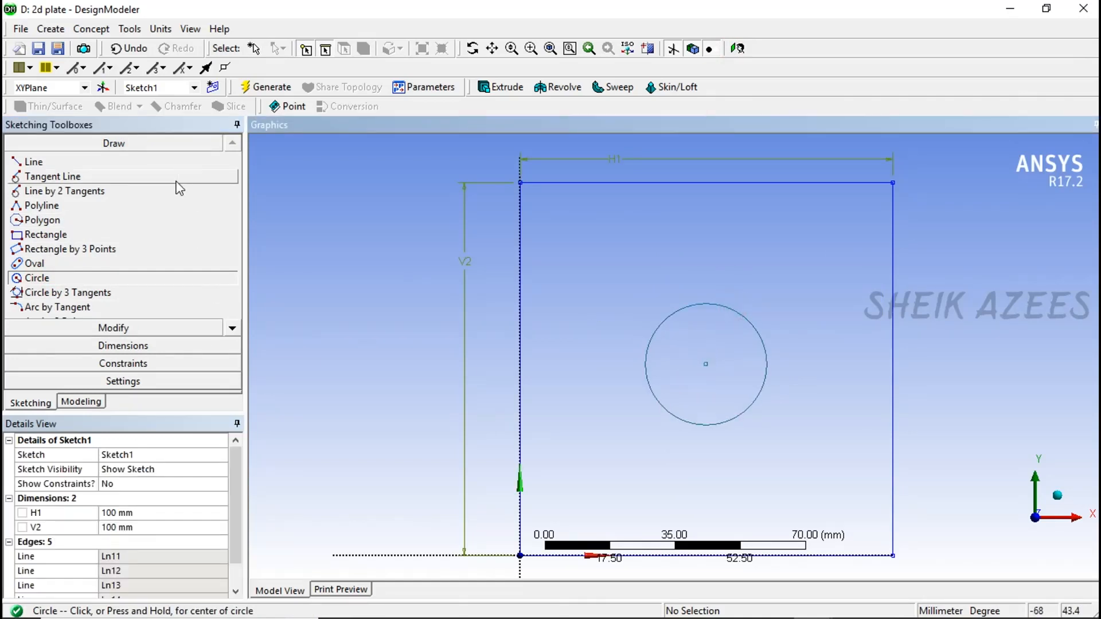
- Add a horizontal dimension between the plate's left edge and the circle's centre
{"action": "left_click", "coordinate": [162, 347]}
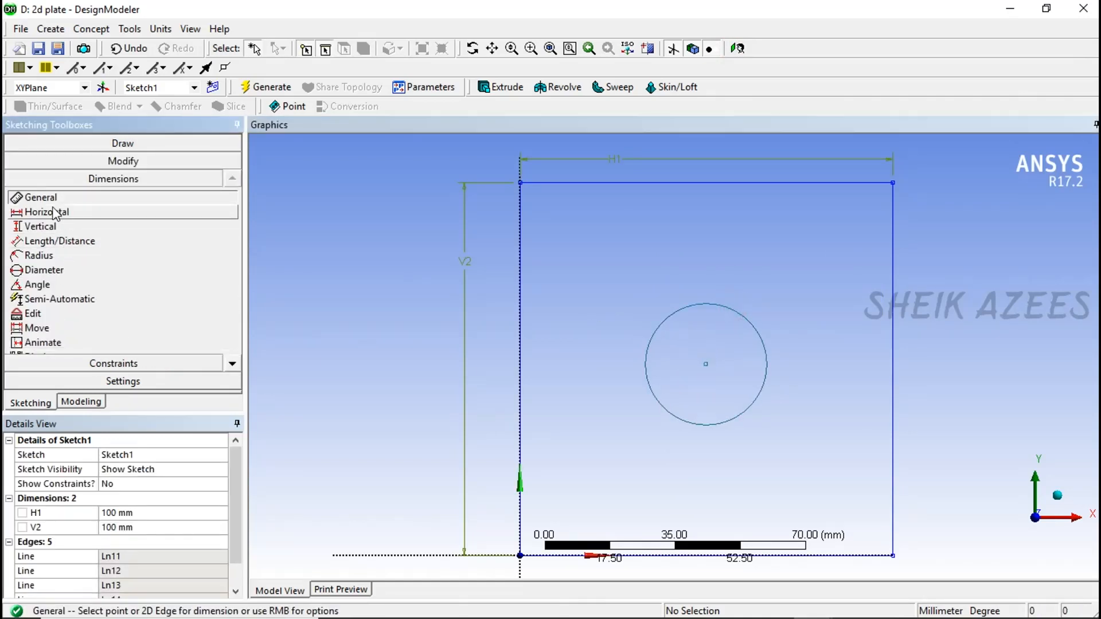
{"action": "left_click", "coordinate": [56, 216]}
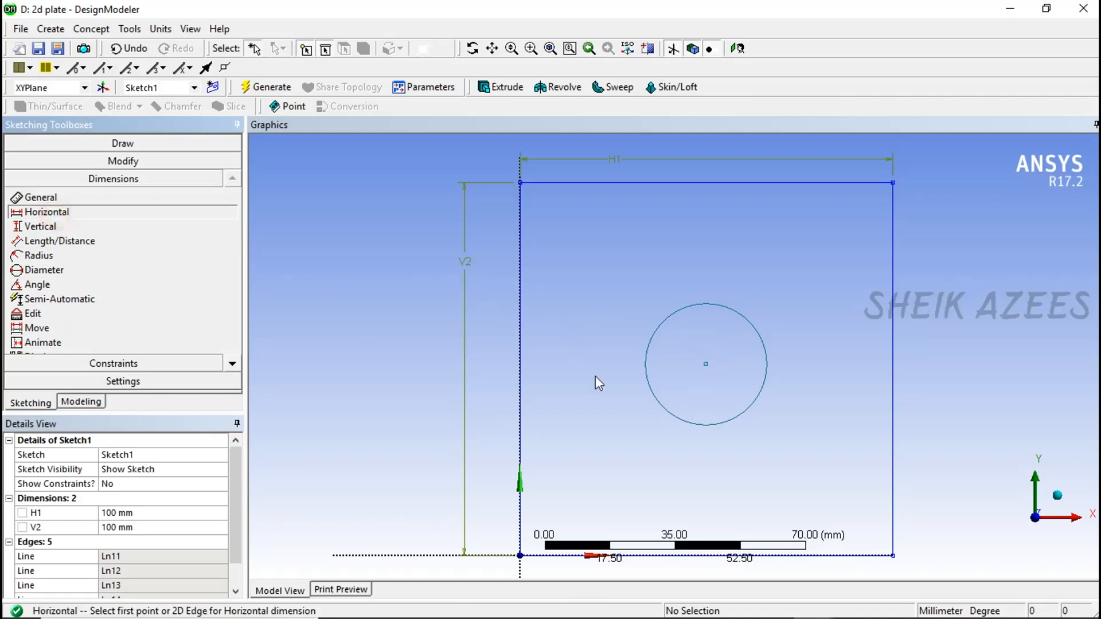
{"action": "left_click", "coordinate": [522, 370]}
{"action": "left_click", "coordinate": [706, 364]}
{"action": "left_click", "coordinate": [645, 268]}
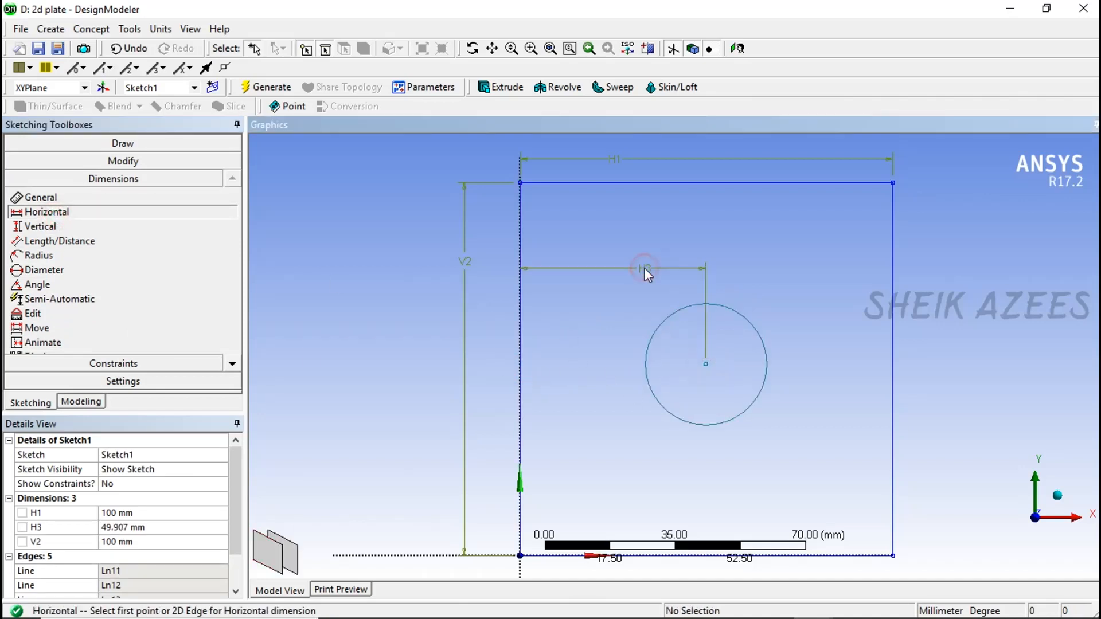
- Try a second horizontal dimension between the plate's right edge and the circle's centre, and delete it
{"action": "left_click", "coordinate": [839, 556]}
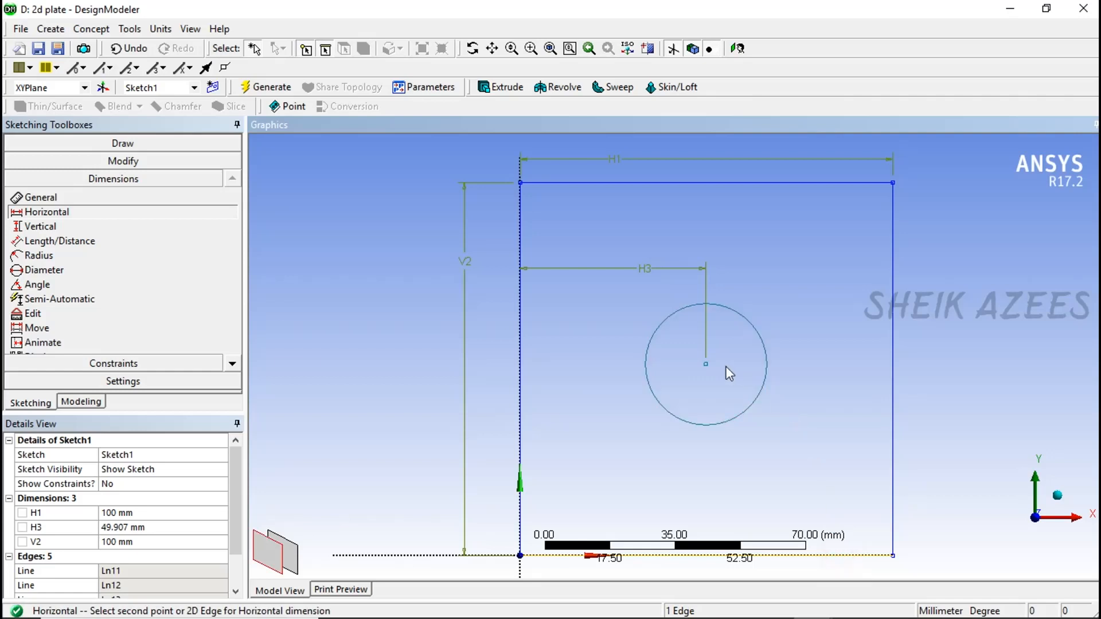
{"action": "left_click", "coordinate": [709, 364]}
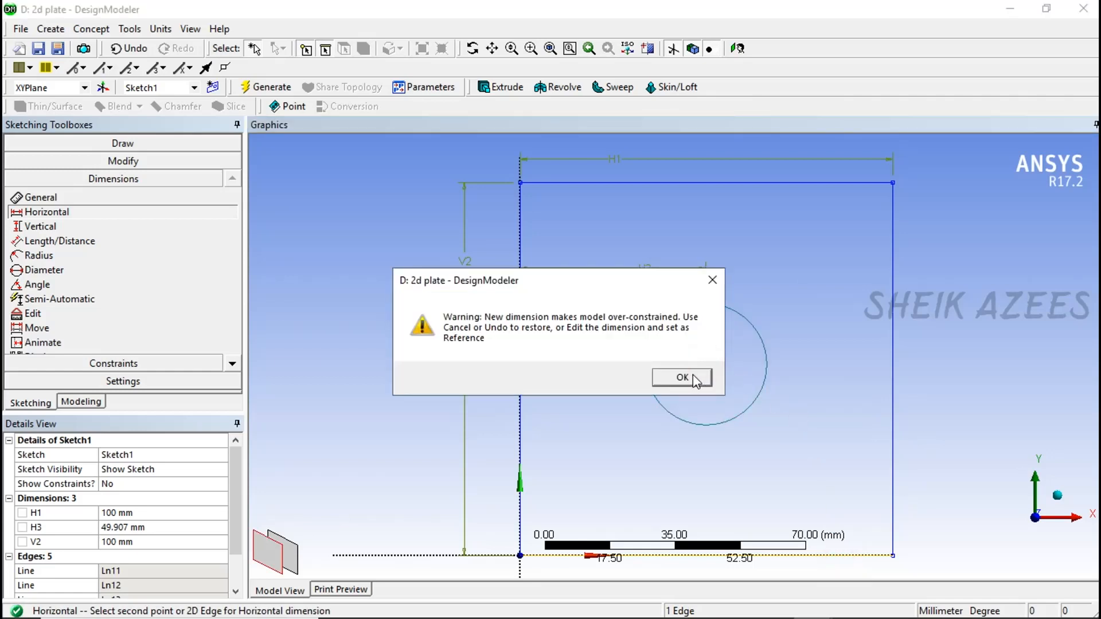
{"action": "left_click", "coordinate": [686, 376]}
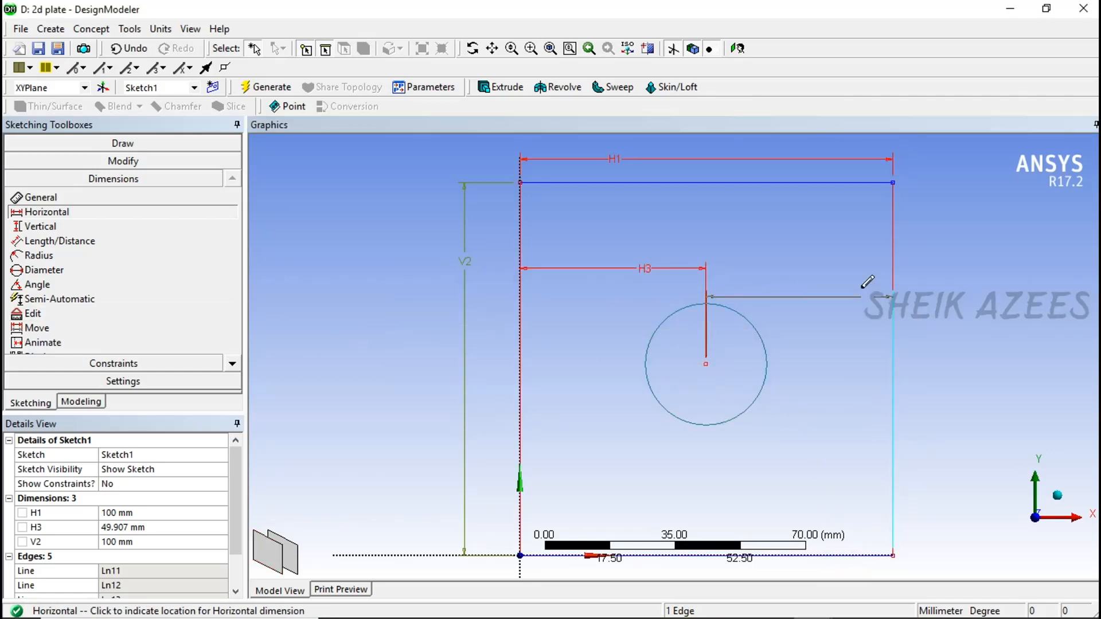
{"action": "left_click", "coordinate": [844, 270]}
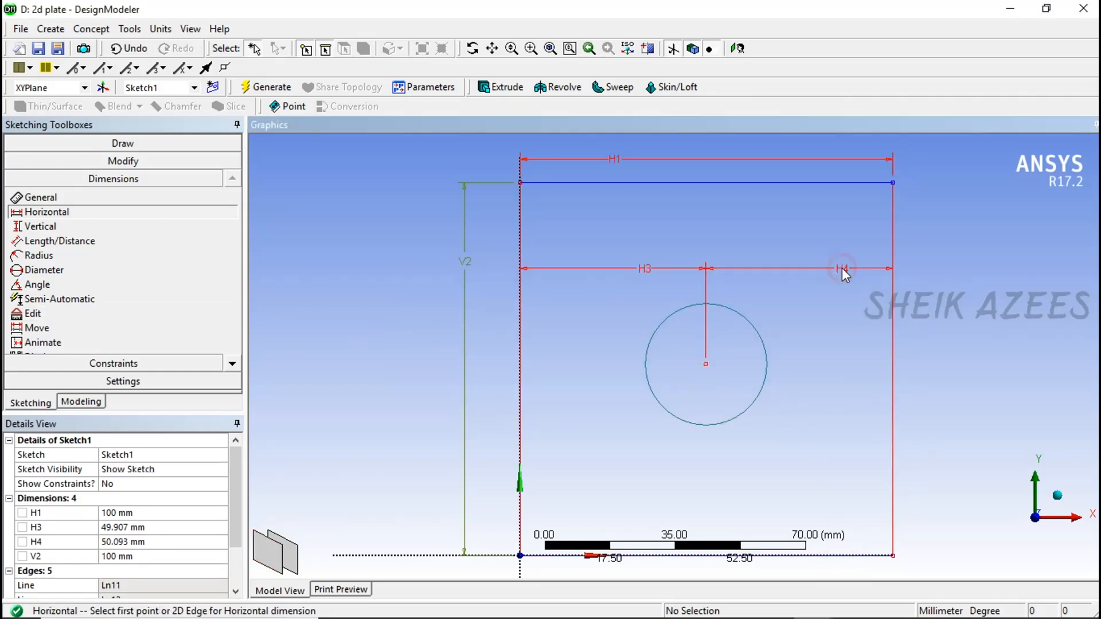
{"action": "right_click", "coordinate": [51, 542]}
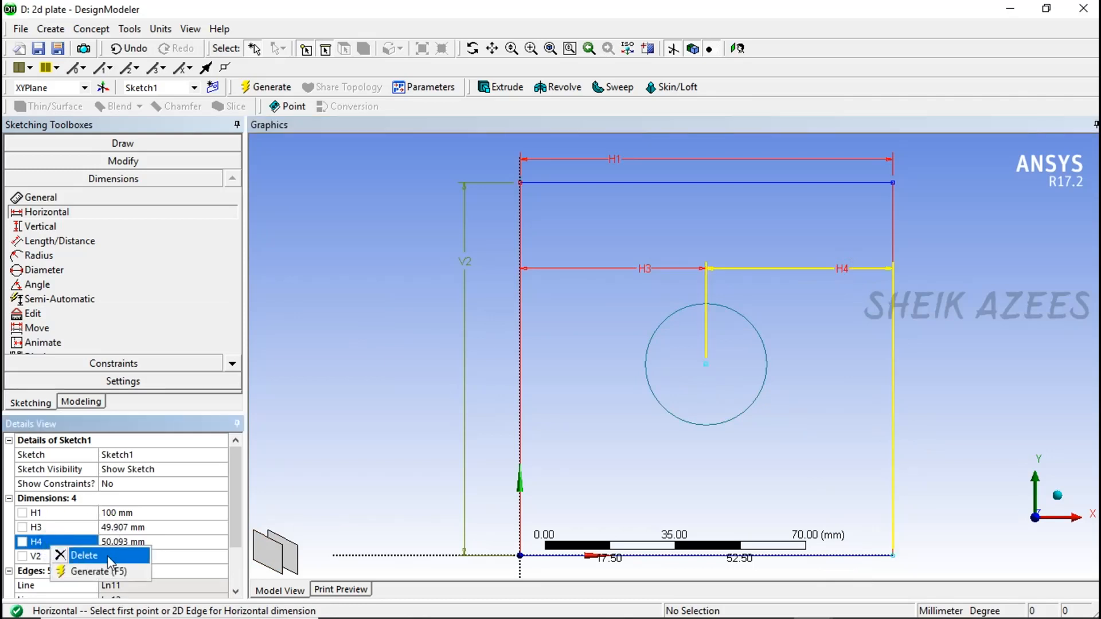
{"action": "left_click", "coordinate": [85, 555]}
- Add a vertical dimension between the plate's bottom edge and the circle's centre
{"action": "left_click", "coordinate": [48, 226]}
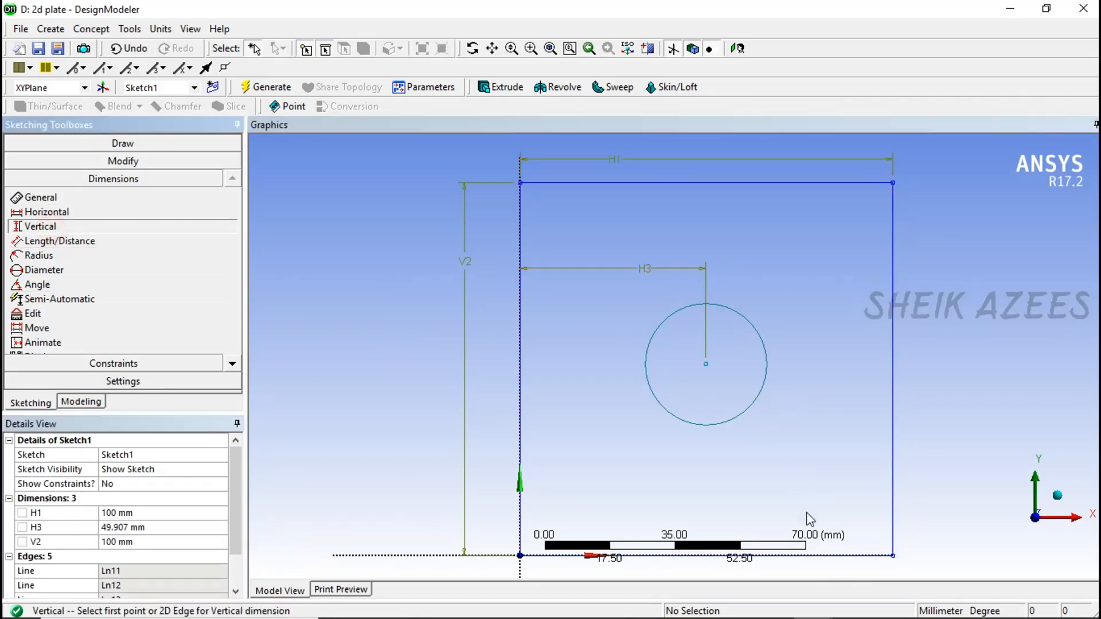
{"action": "left_click", "coordinate": [826, 556]}
{"action": "left_click", "coordinate": [706, 364]}
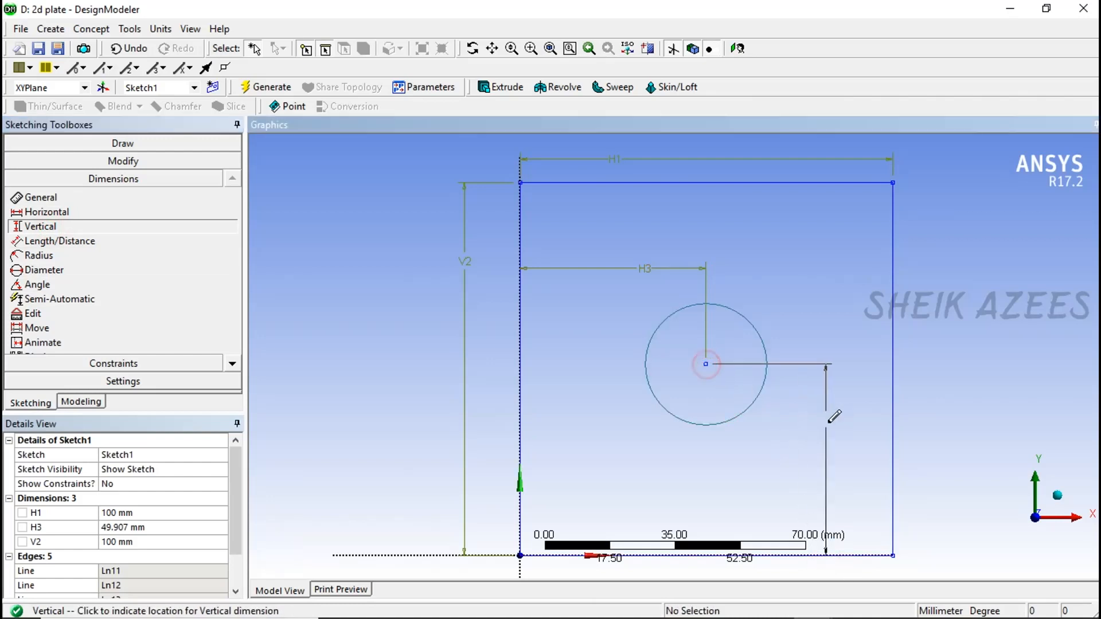
{"action": "left_click", "coordinate": [831, 429]}
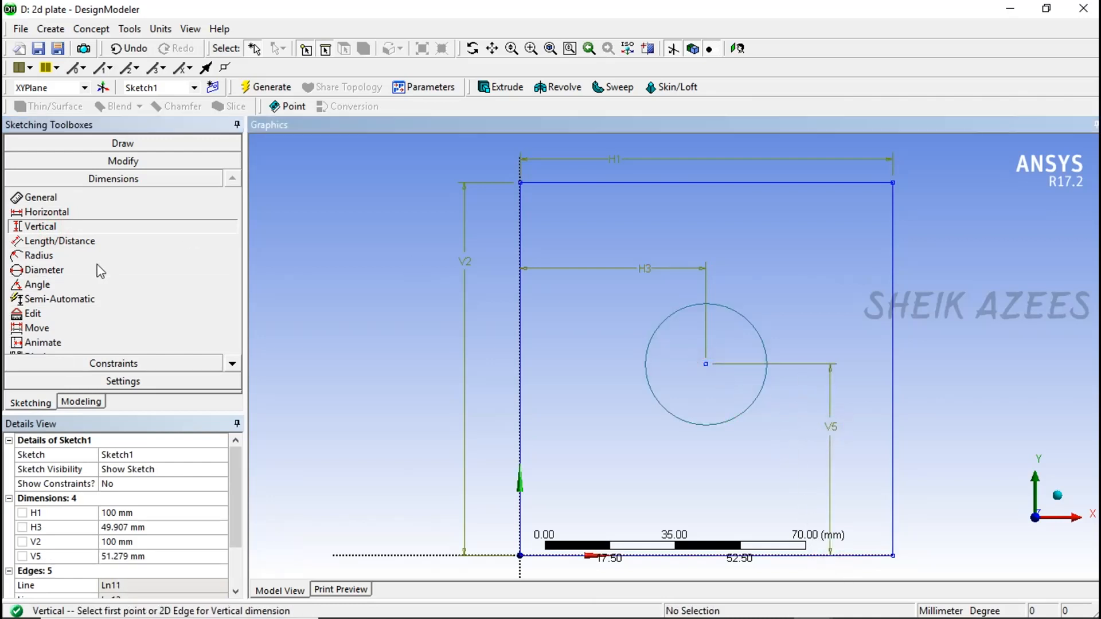
- Add a diameter dimension to the circle and set it to 30 mm
{"action": "left_click", "coordinate": [63, 269]}
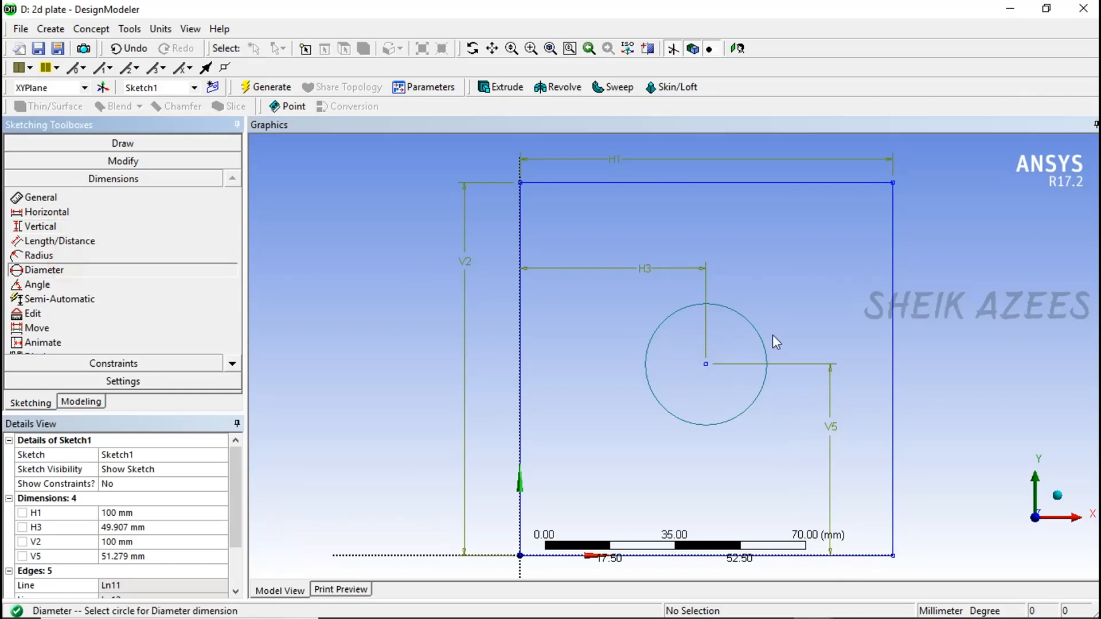
{"action": "left_click", "coordinate": [756, 335]}
{"action": "left_click", "coordinate": [778, 298]}
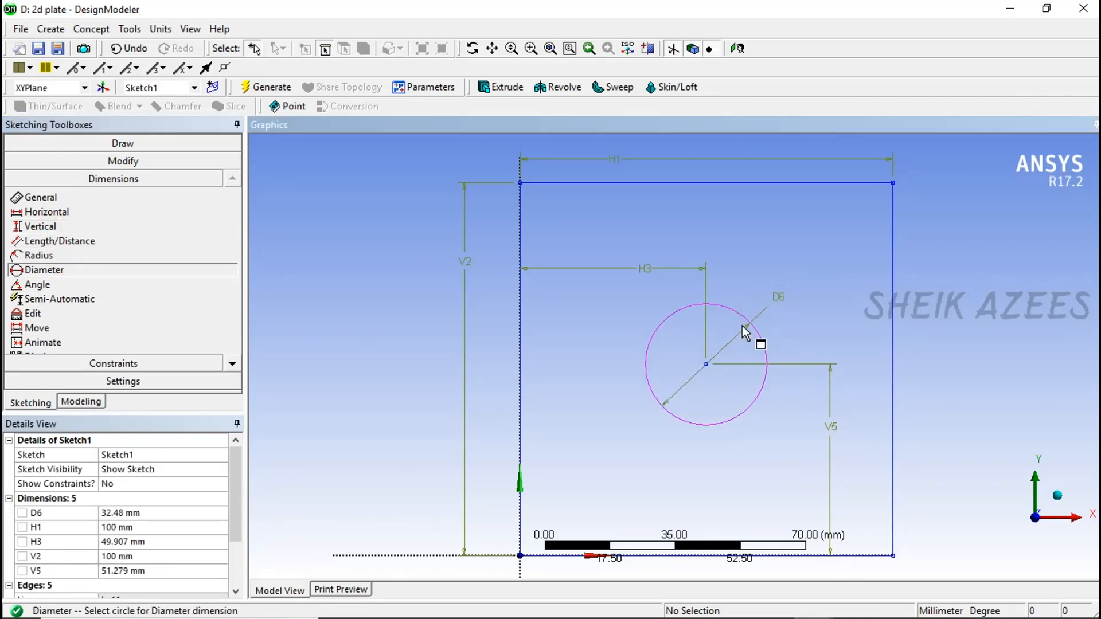
{"action": "left_click", "coordinate": [150, 515]}
{"action": "type", "text": "30"}
{"action": "key", "text": "Return"}
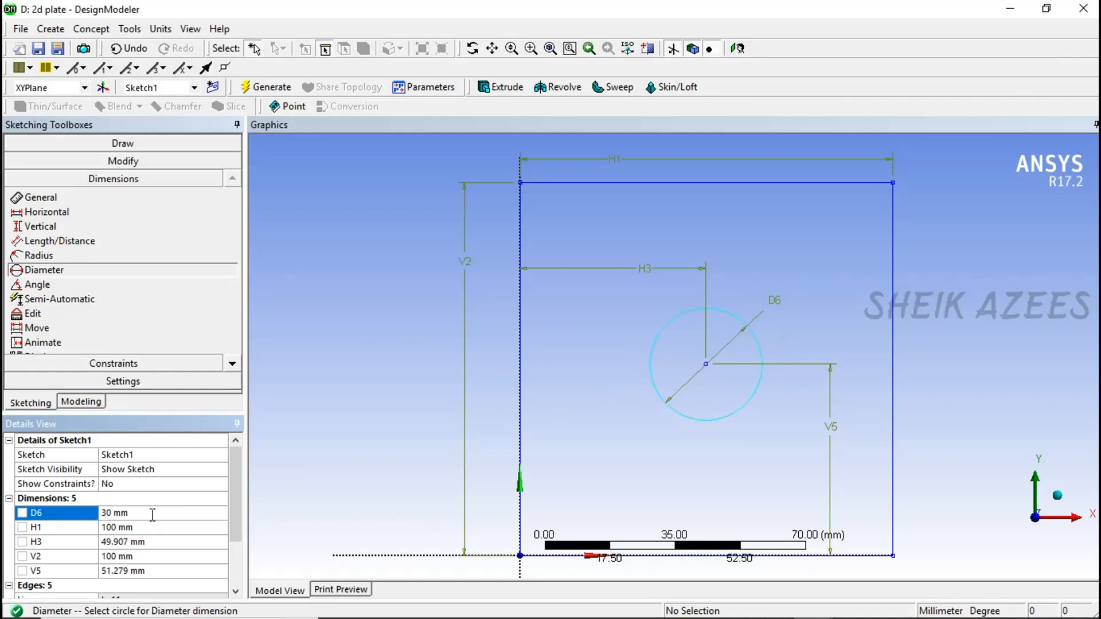
- Set the circle centre's horizontal and vertical distances from the plate edges to 50 mm each
{"action": "left_click", "coordinate": [145, 542]}
{"action": "type", "text": "5"}
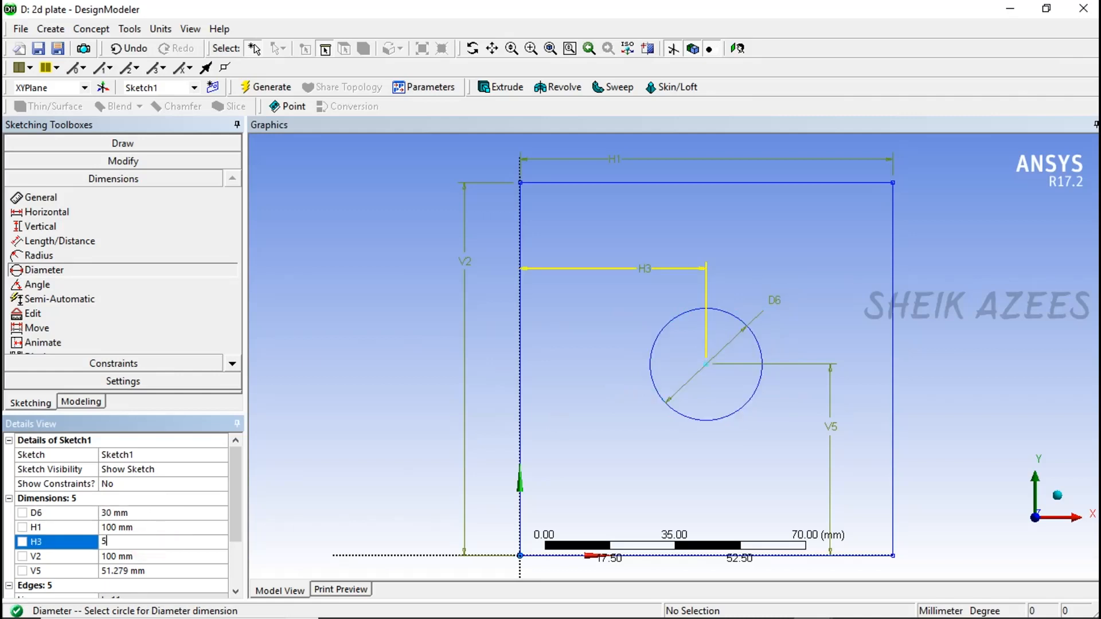
{"action": "type", "text": "0"}
{"action": "key", "text": "Return"}
{"action": "left_click", "coordinate": [160, 570]}
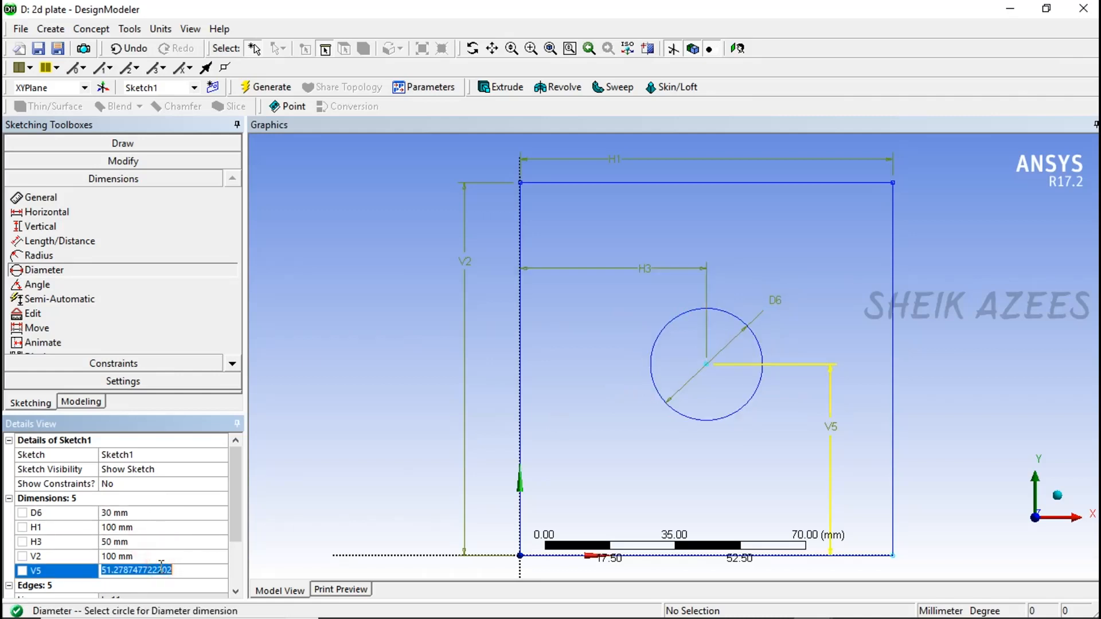
{"action": "type", "text": "50"}
{"action": "key", "text": "Return"}
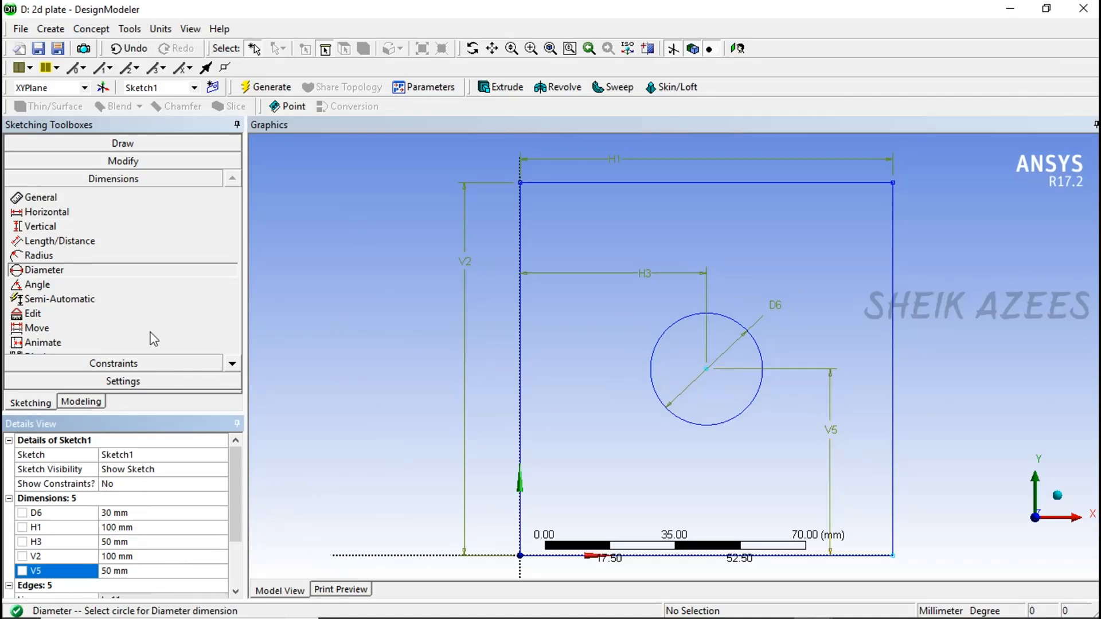
- Create a surface from the plate sketch on the XY plane with the Add Material operation and generate it
{"action": "left_click", "coordinate": [81, 402]}
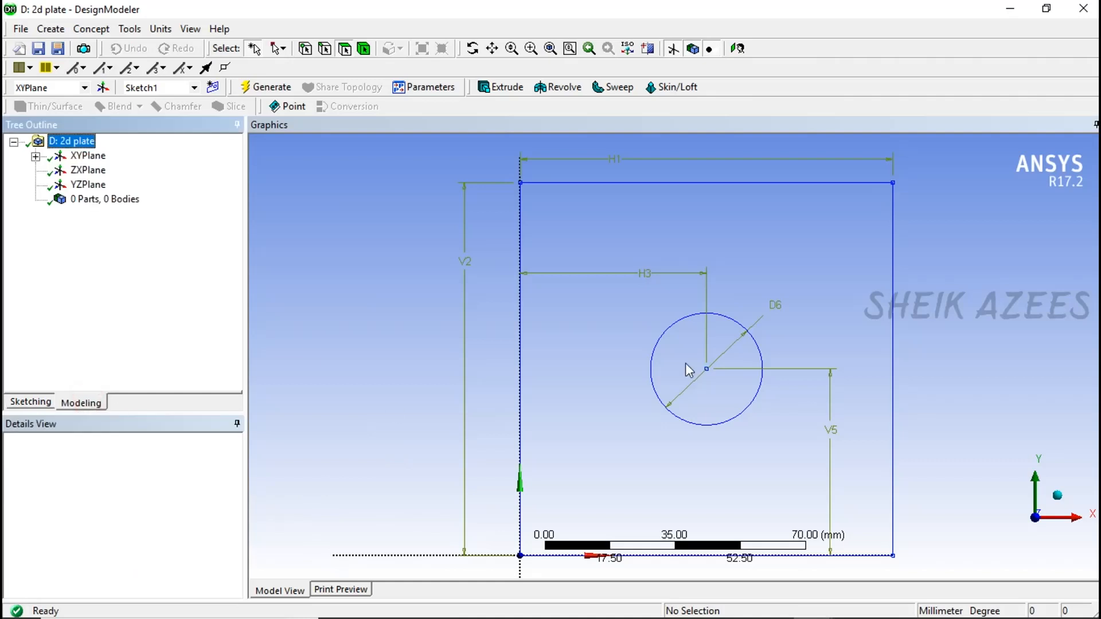
{"action": "mouse_move", "coordinate": [691, 369]}
{"action": "middle_mouse_down"}
{"action": "mouse_move", "coordinate": [720, 290]}
{"action": "mouse_move", "coordinate": [612, 226]}
{"action": "mouse_move", "coordinate": [659, 260]}
{"action": "mouse_move", "coordinate": [677, 304]}
{"action": "mouse_move", "coordinate": [700, 316]}
{"action": "middle_mouse_up"}
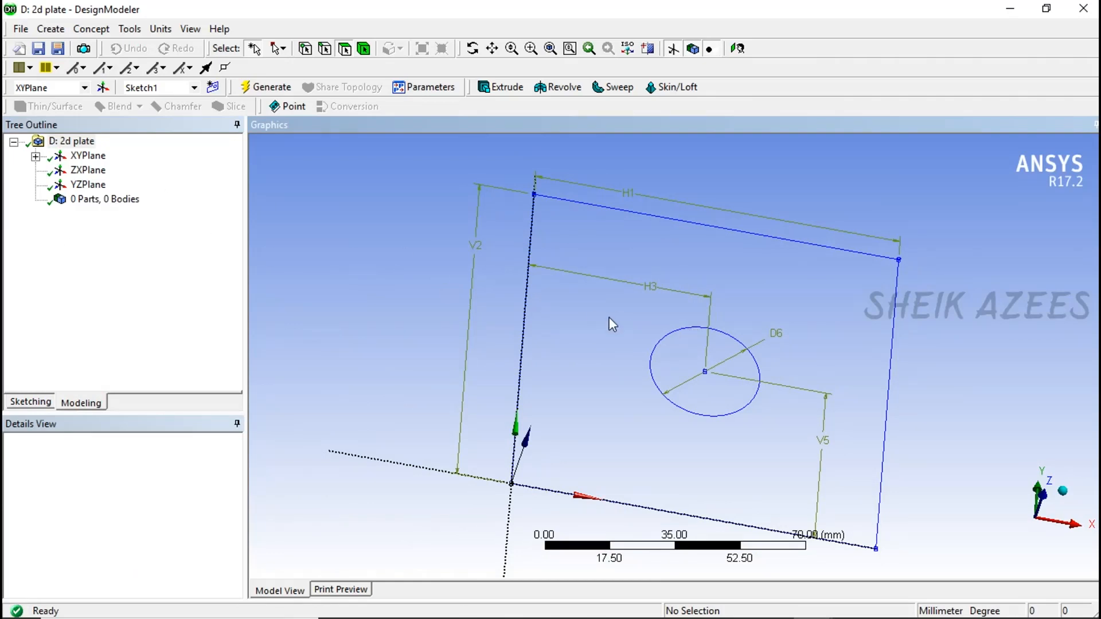
{"action": "left_click", "coordinate": [95, 29]}
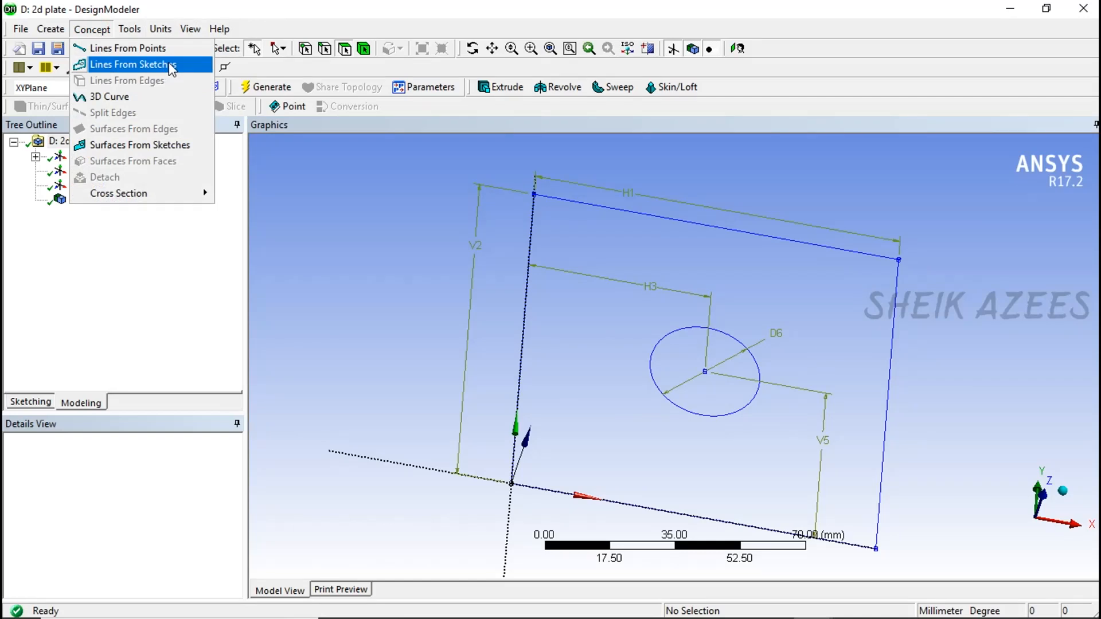
{"action": "left_click", "coordinate": [121, 146]}
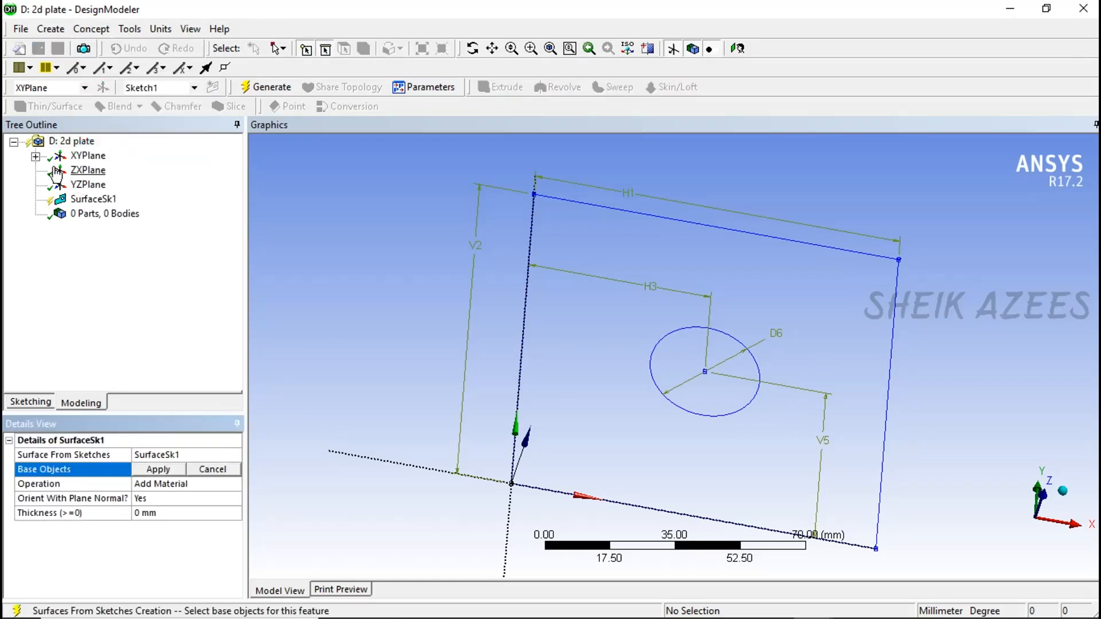
{"action": "left_click", "coordinate": [36, 156]}
{"action": "left_click", "coordinate": [109, 170]}
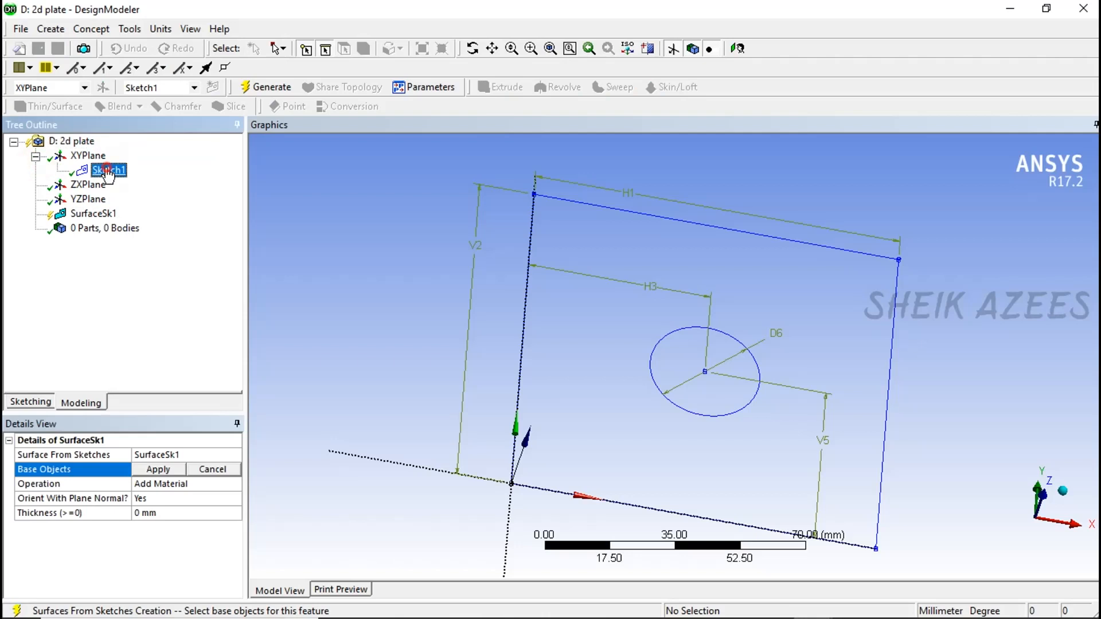
{"action": "left_click", "coordinate": [147, 472]}
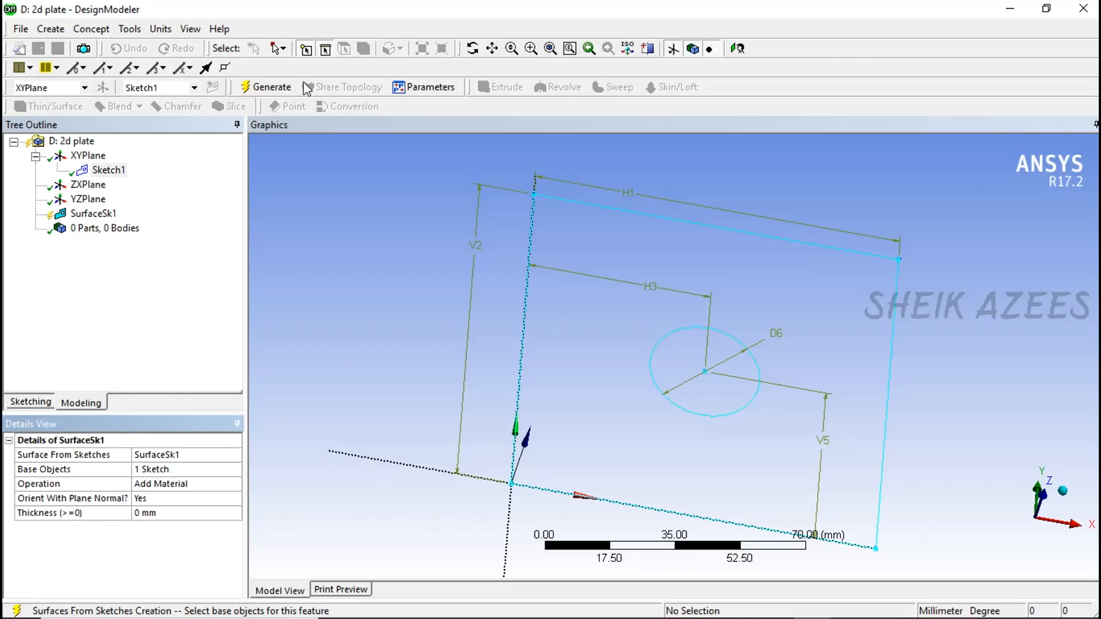
{"action": "left_click", "coordinate": [270, 87]}
{"action": "middle_click_drag", "start_coordinate": [525, 309], "coordinate": [551, 287]}
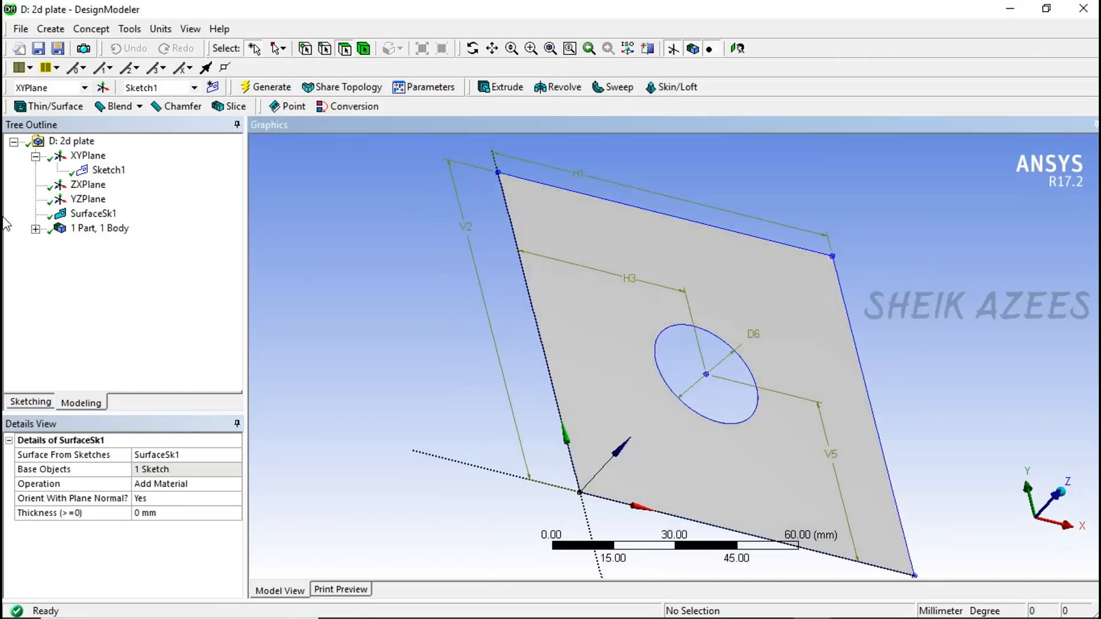
- Inspect the generated surface body, and switch from the geometry editor to the 2d plate system's Model in Mechanical
{"action": "left_click", "coordinate": [36, 229]}
{"action": "left_click", "coordinate": [117, 243]}
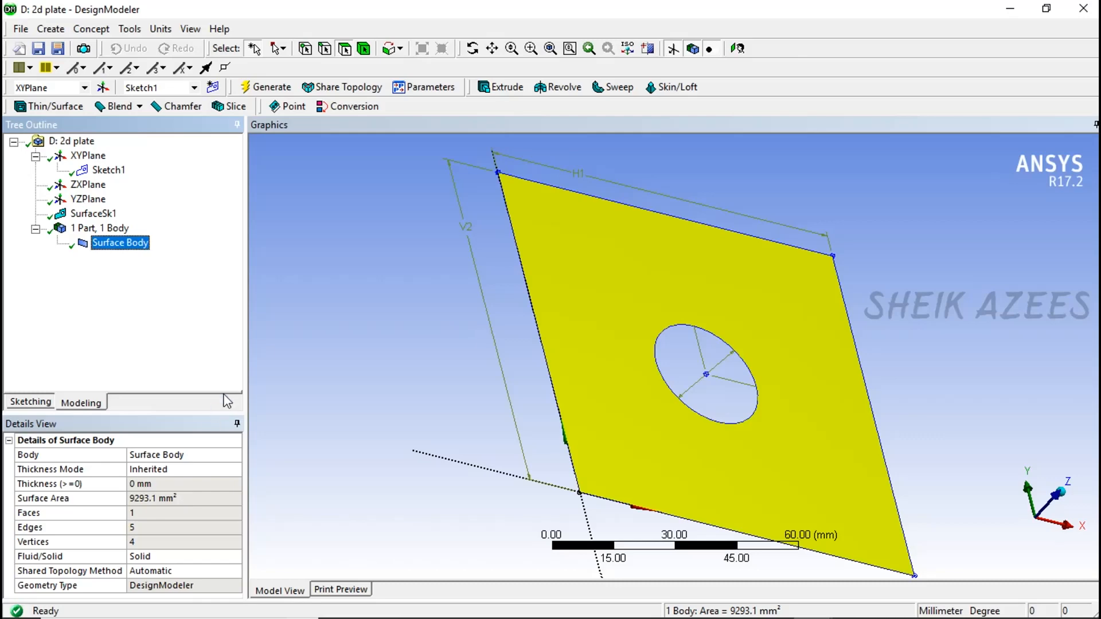
{"action": "left_click", "coordinate": [307, 390]}
{"action": "middle_click_drag", "start_coordinate": [307, 390], "coordinate": [455, 383]}
{"action": "left_click", "coordinate": [1088, 8]}
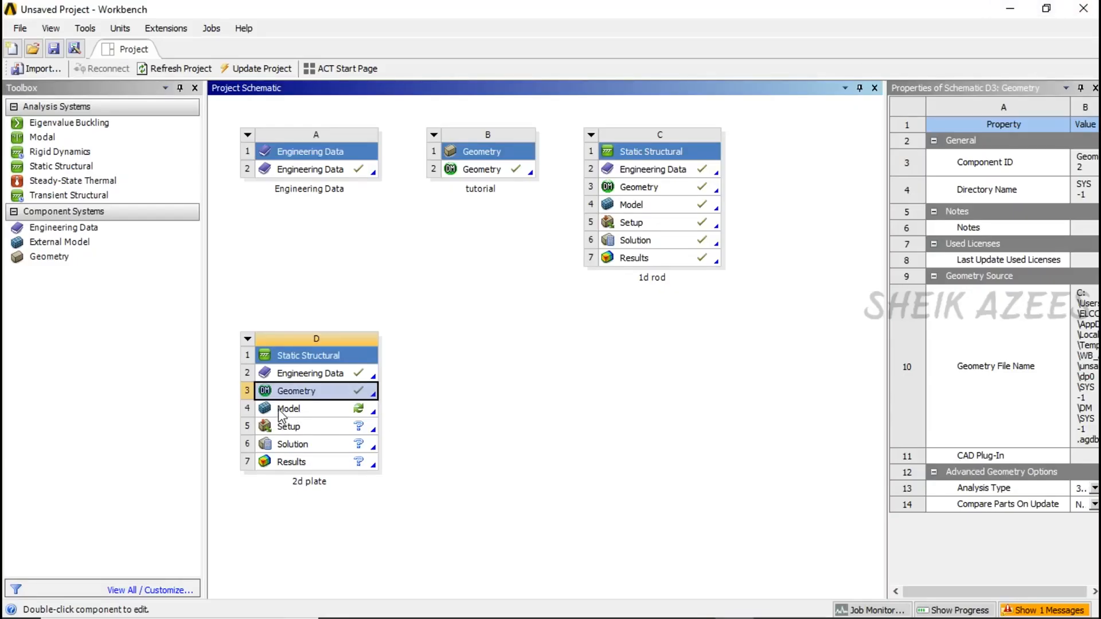
{"action": "double_click", "coordinate": [281, 412]}
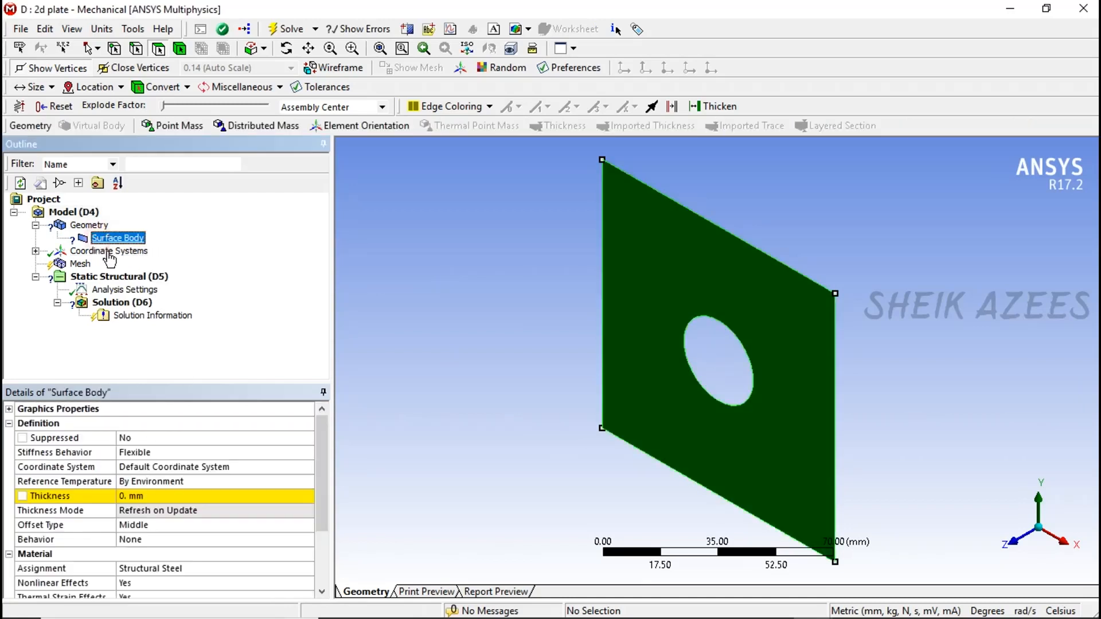
- Set the surface body's thickness to 2 mm and check its material assignment
{"action": "left_click", "coordinate": [180, 496]}
{"action": "type", "text": "2"}
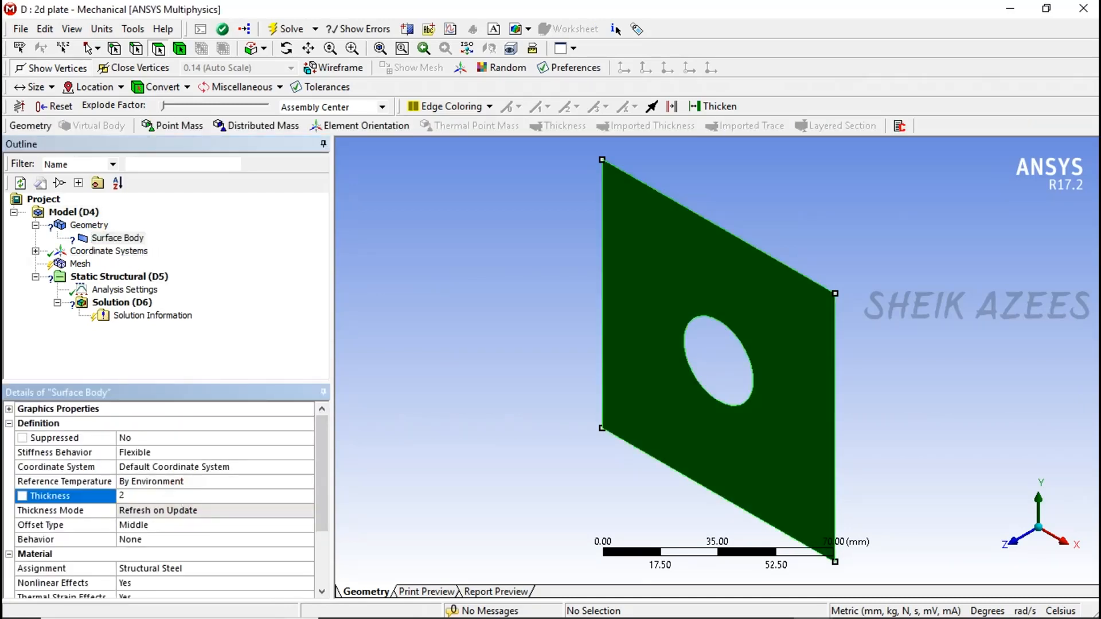
{"action": "key", "text": "Return"}
{"action": "left_click", "coordinate": [239, 237]}
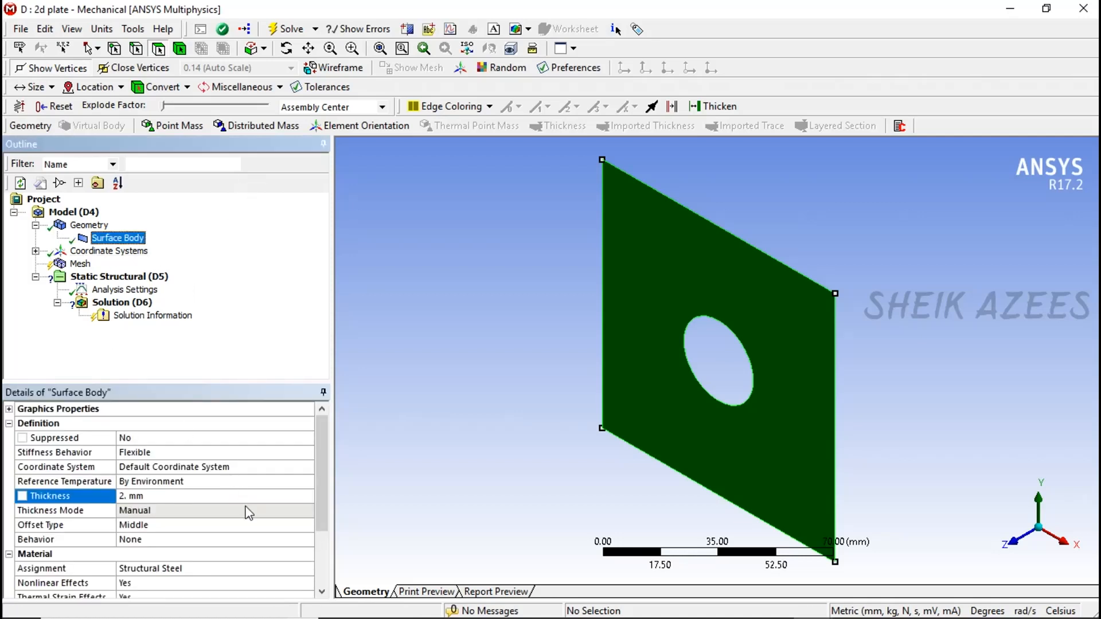
{"action": "left_click", "coordinate": [295, 570]}
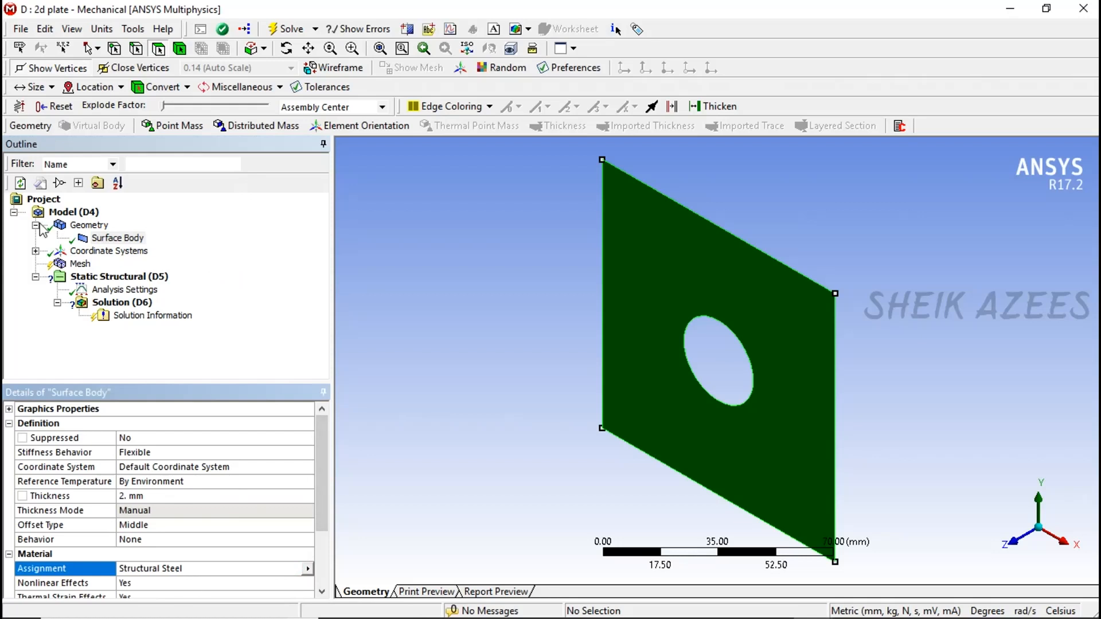
- Generate the plate's mesh with the default mesh settings
{"action": "left_click", "coordinate": [77, 265]}
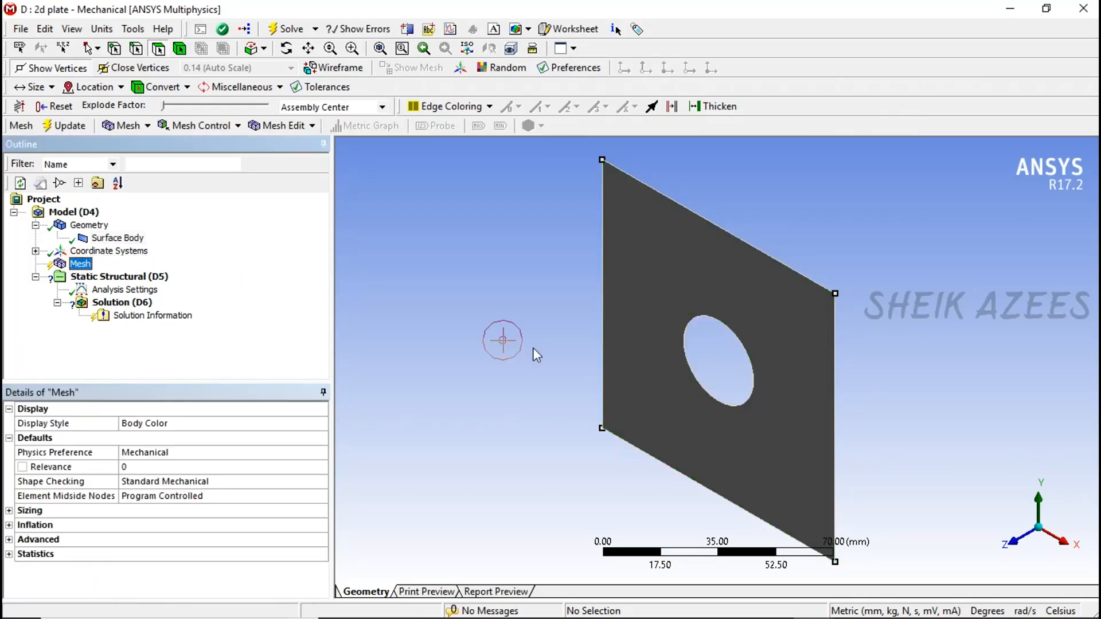
{"action": "middle_click_drag", "start_coordinate": [504, 337], "coordinate": [672, 244]}
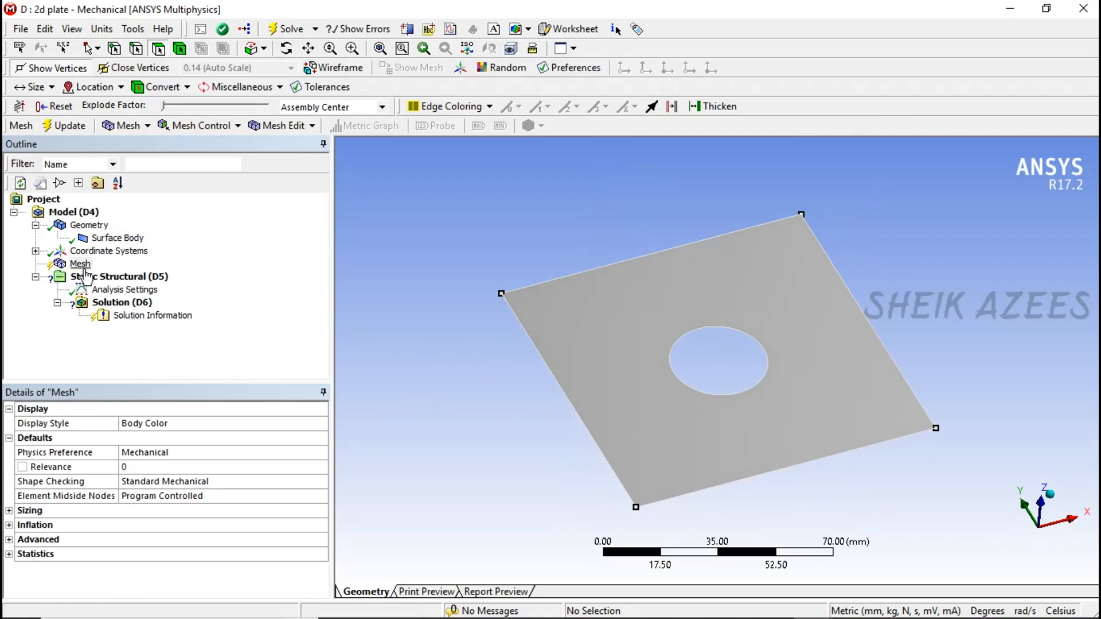
{"action": "left_click", "coordinate": [72, 127]}
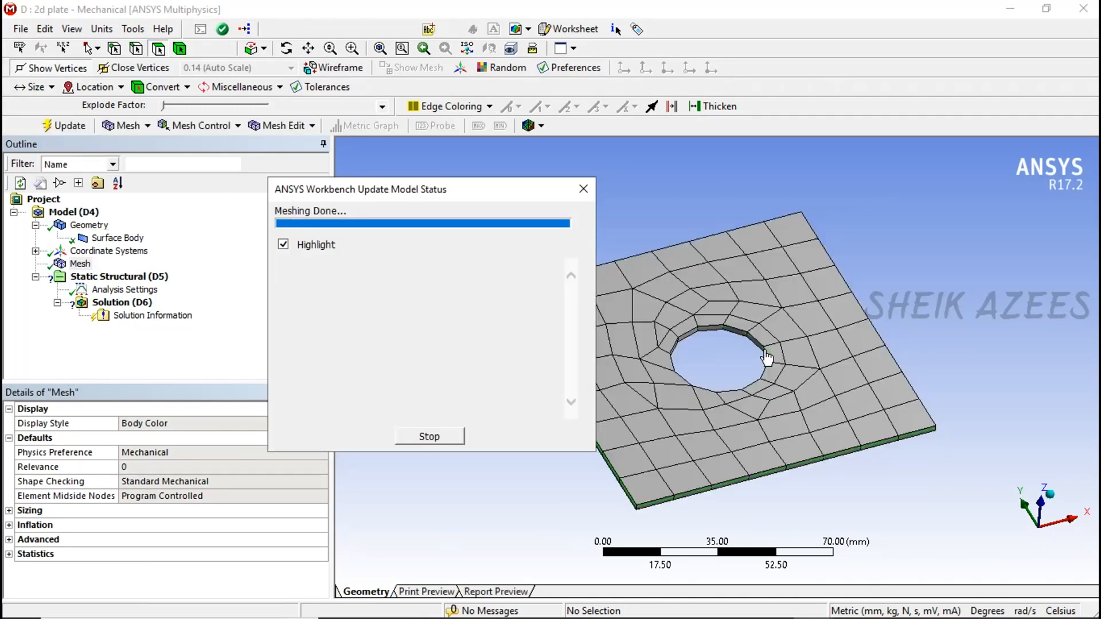
{"action": "middle_click_drag", "start_coordinate": [791, 347], "coordinate": [750, 386]}
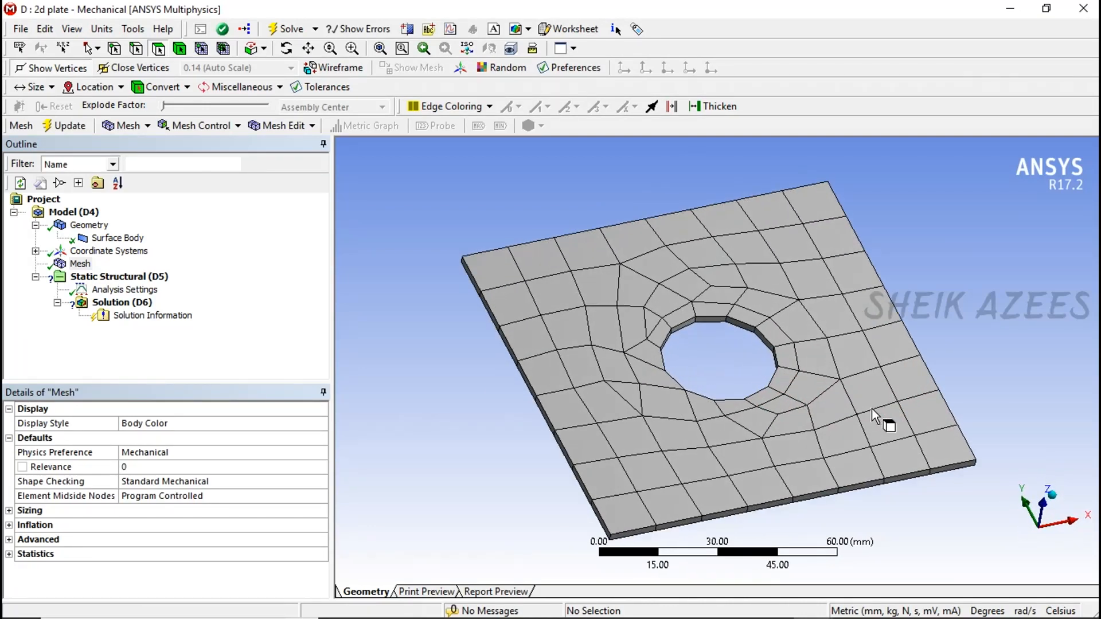
{"action": "middle_click", "coordinate": [873, 409]}
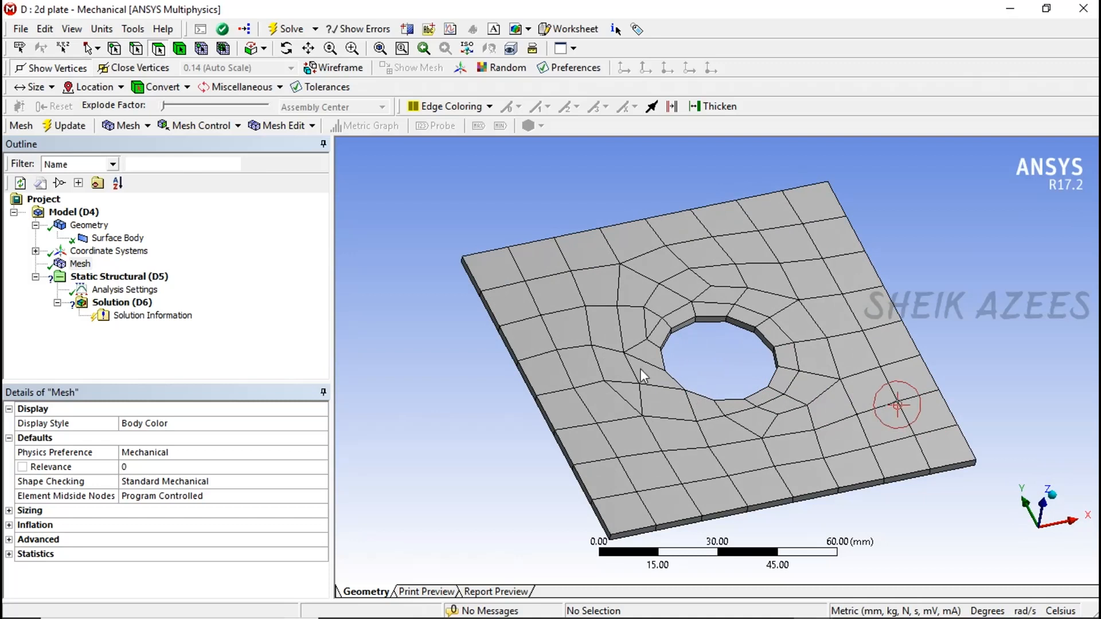
- Examine the mesh's node and element statistics and the element shapes around the hole
{"action": "left_click", "coordinate": [9, 554]}
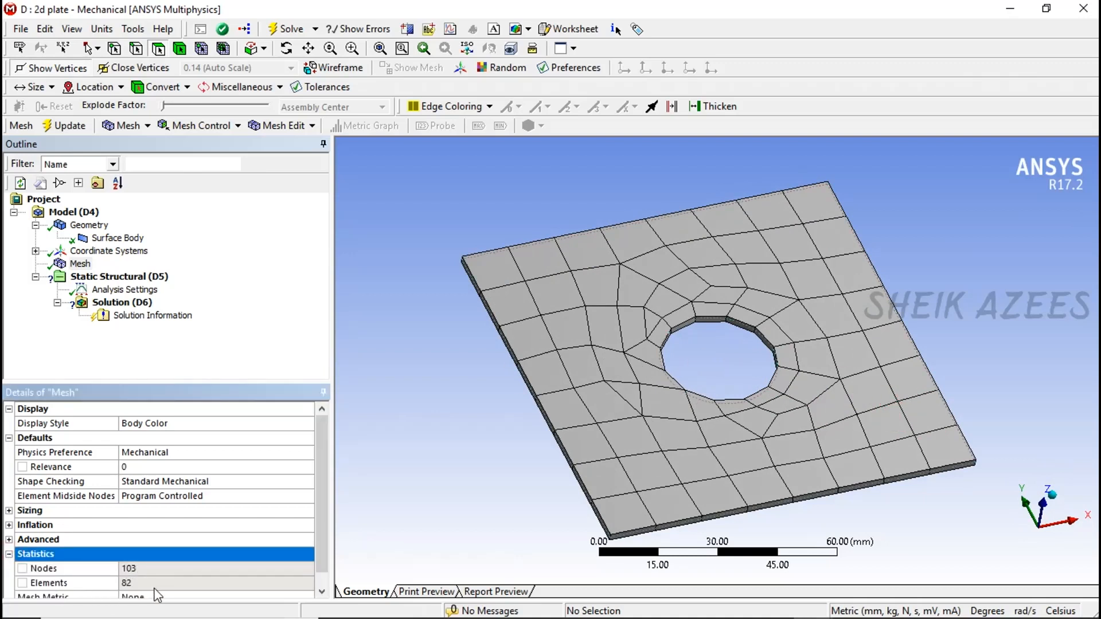
{"action": "scroll", "coordinate": [63, 594], "scroll_direction": "down", "scroll_amount": 1}
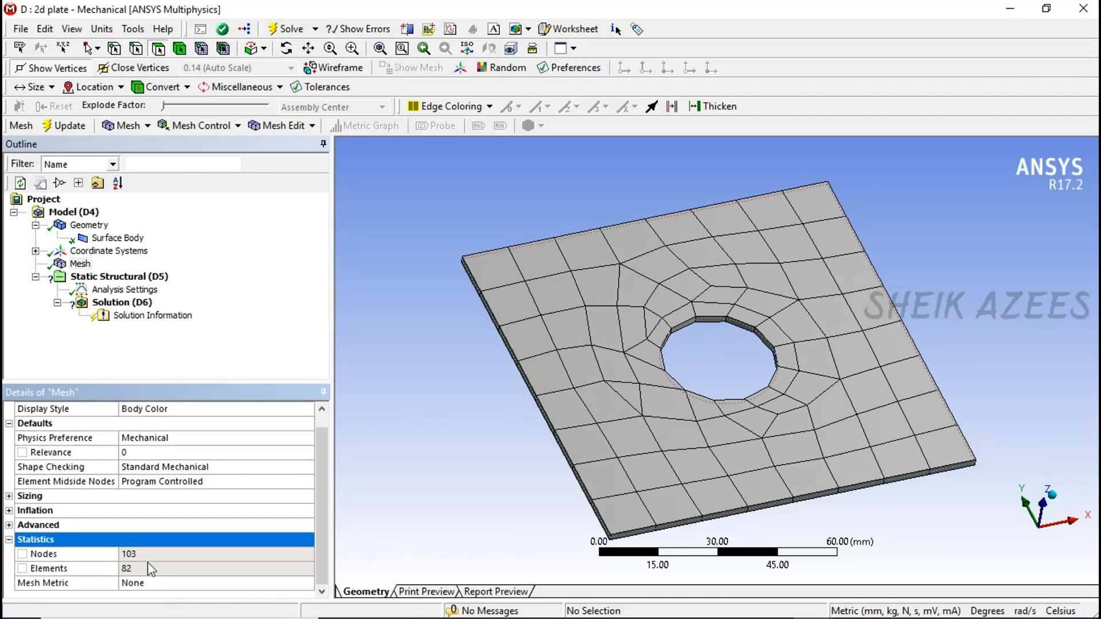
{"action": "scroll", "coordinate": [896, 394], "scroll_direction": "up", "scroll_amount": 4}
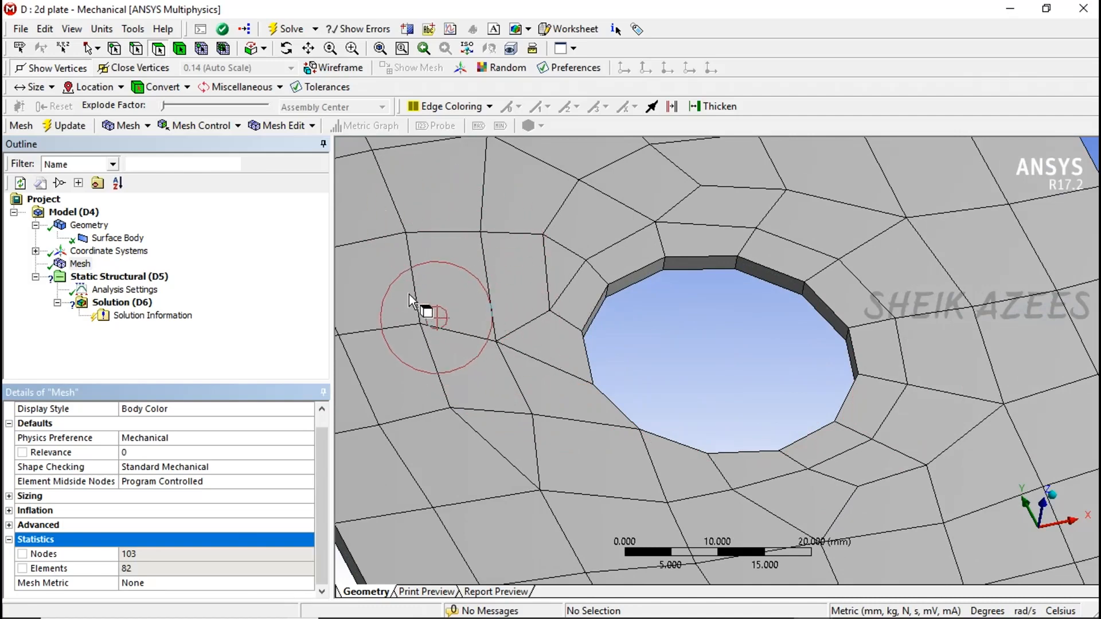
{"action": "middle_click_drag", "start_coordinate": [677, 351], "coordinate": [737, 396]}
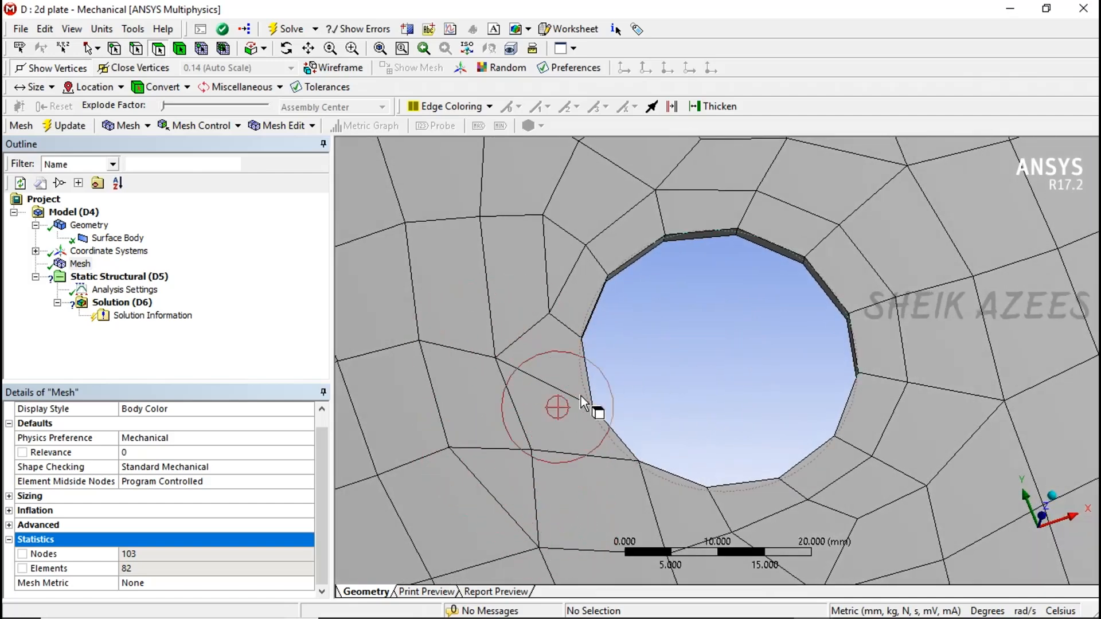
{"action": "scroll", "coordinate": [589, 390], "scroll_direction": "down", "scroll_amount": 3}
{"action": "scroll", "coordinate": [589, 389], "scroll_direction": "down", "scroll_amount": 2}
{"action": "mouse_move", "coordinate": [605, 387]}
{"action": "middle_mouse_down"}
{"action": "mouse_move", "coordinate": [617, 351]}
{"action": "mouse_move", "coordinate": [732, 393]}
{"action": "mouse_move", "coordinate": [701, 258]}
{"action": "mouse_move", "coordinate": [730, 381]}
{"action": "mouse_move", "coordinate": [677, 391]}
{"action": "mouse_move", "coordinate": [701, 398]}
{"action": "mouse_move", "coordinate": [454, 356]}
{"action": "middle_mouse_up"}
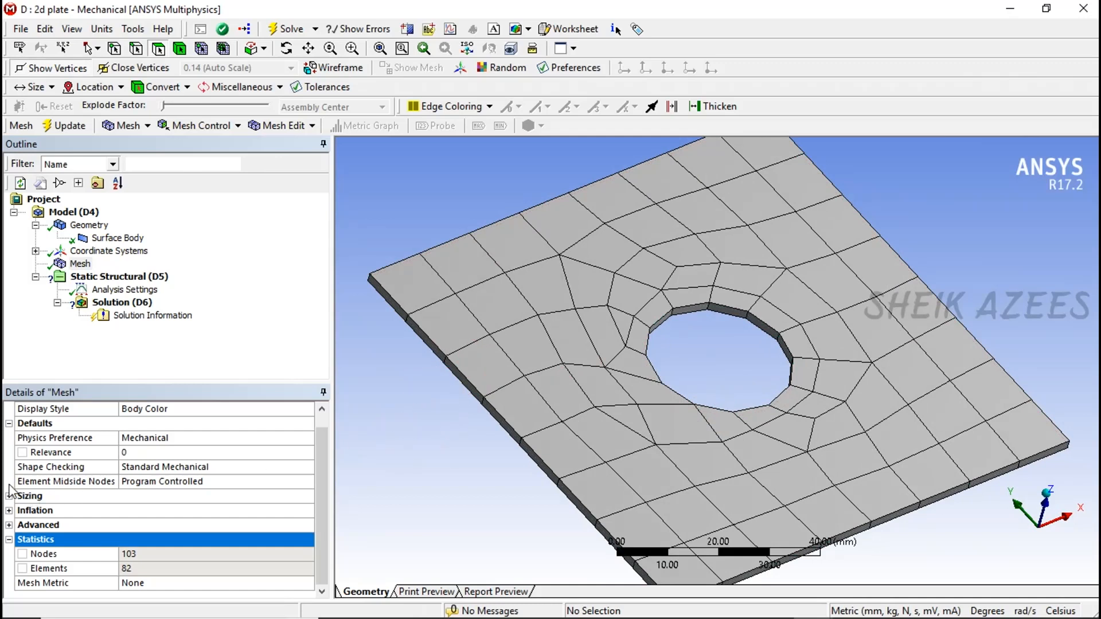
- Set the mesh Relevance to 100 and update the mesh
{"action": "left_click", "coordinate": [135, 454]}
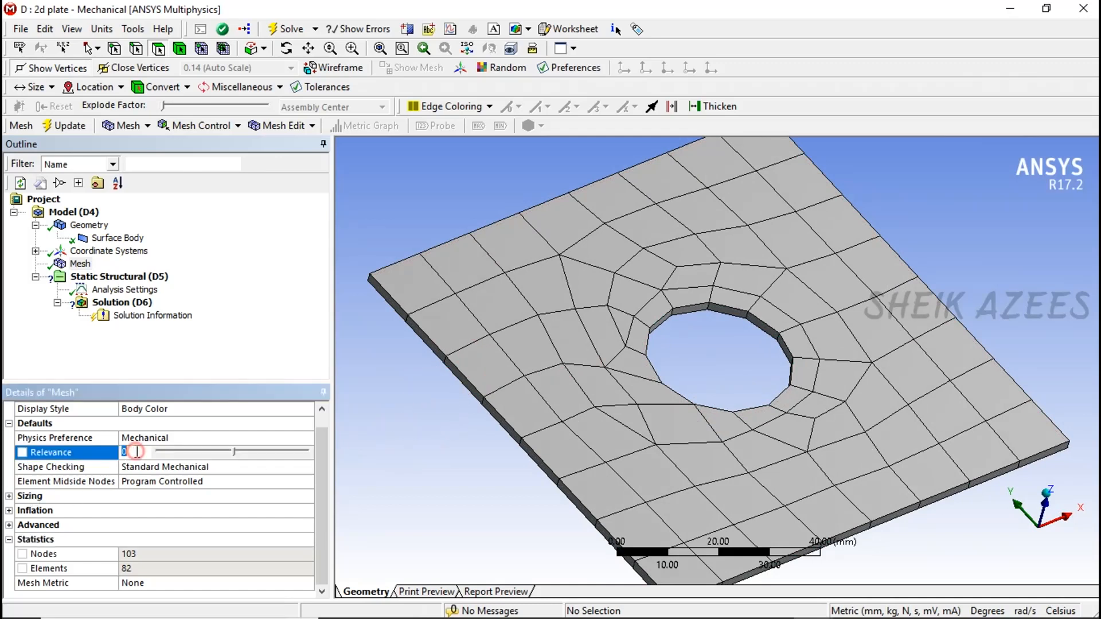
{"action": "left_click_drag", "start_coordinate": [234, 452], "coordinate": [346, 472]}
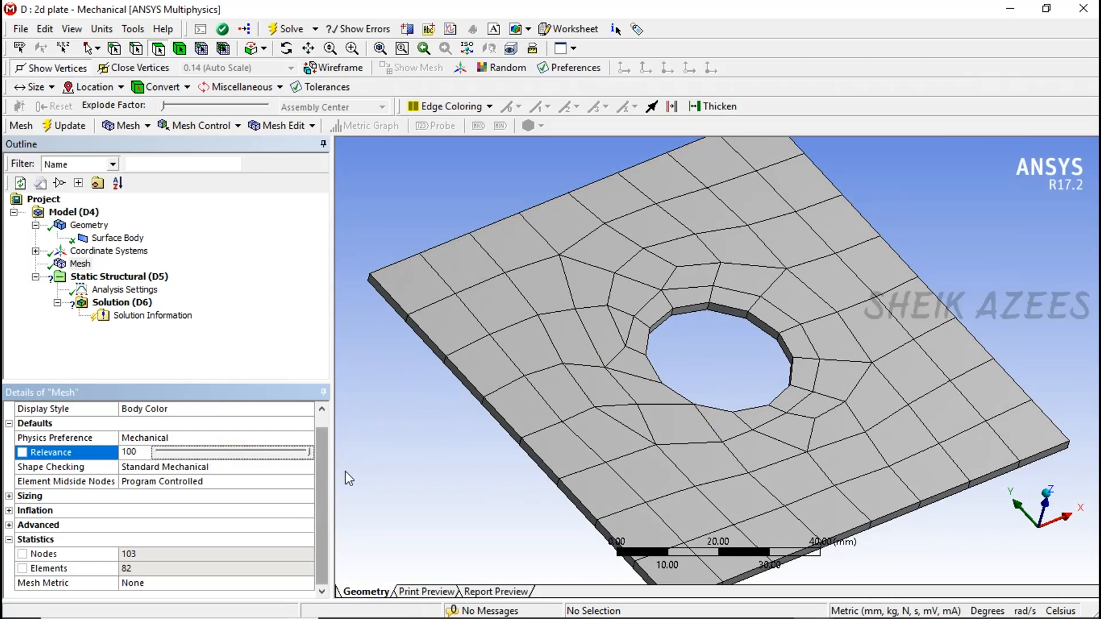
{"action": "left_click", "coordinate": [58, 130]}
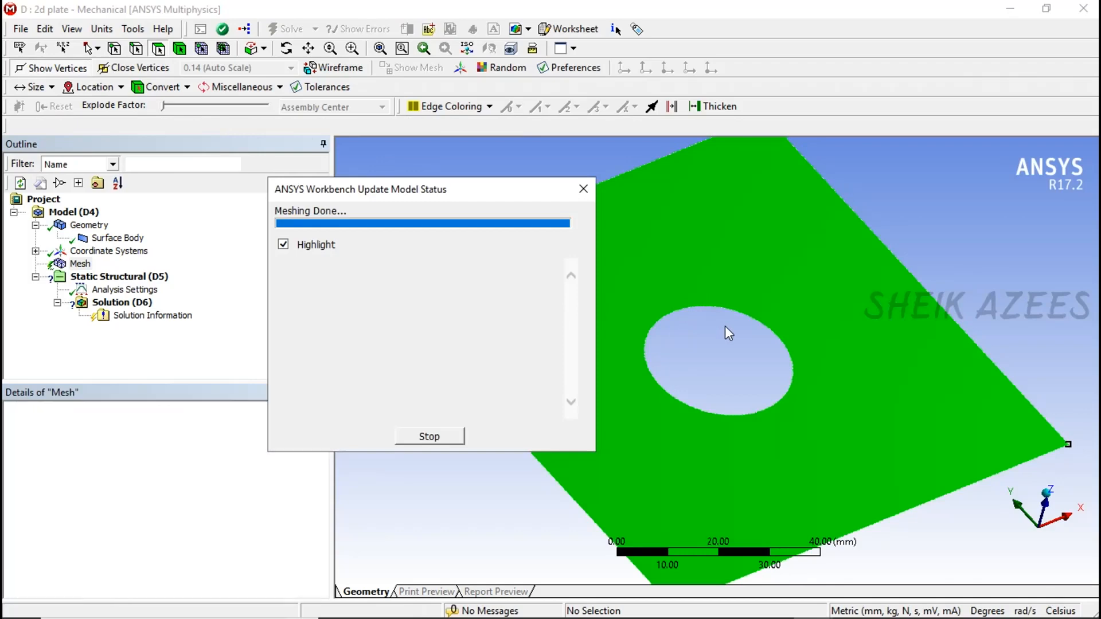
{"action": "mouse_move", "coordinate": [734, 345]}
{"action": "middle_mouse_down"}
{"action": "mouse_move", "coordinate": [819, 352]}
{"action": "mouse_move", "coordinate": [836, 273]}
{"action": "mouse_move", "coordinate": [746, 344]}
{"action": "middle_mouse_up"}
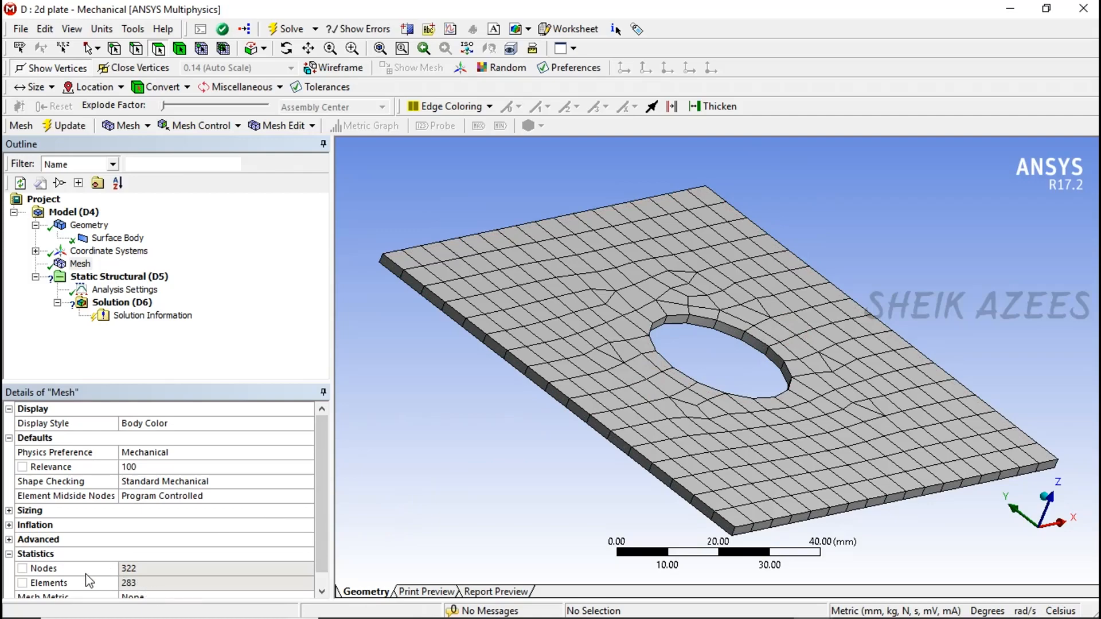
{"action": "mouse_move", "coordinate": [669, 401]}
{"action": "middle_mouse_down"}
{"action": "mouse_move", "coordinate": [570, 381]}
{"action": "mouse_move", "coordinate": [571, 271]}
{"action": "mouse_move", "coordinate": [579, 320]}
{"action": "mouse_move", "coordinate": [660, 398]}
{"action": "mouse_move", "coordinate": [631, 402]}
{"action": "mouse_move", "coordinate": [621, 423]}
{"action": "mouse_move", "coordinate": [659, 423]}
{"action": "mouse_move", "coordinate": [459, 413]}
{"action": "middle_mouse_up"}
- Set the mesh Relevance to -100, update the mesh and check the coarser elements and statistics
{"action": "left_click", "coordinate": [161, 469]}
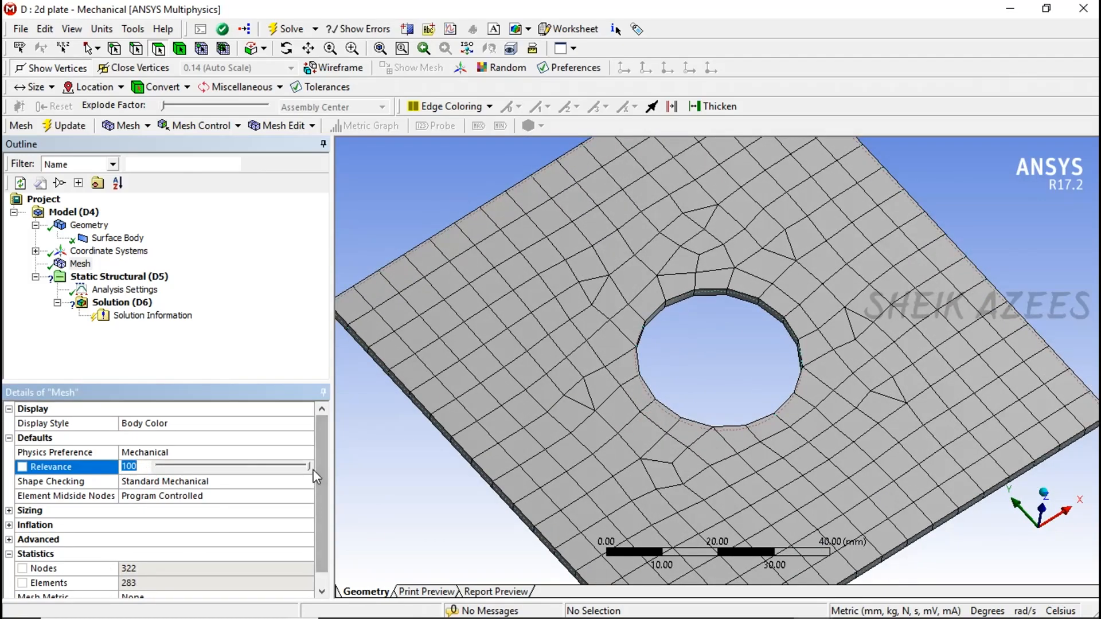
{"action": "left_click_drag", "start_coordinate": [309, 466], "coordinate": [136, 503]}
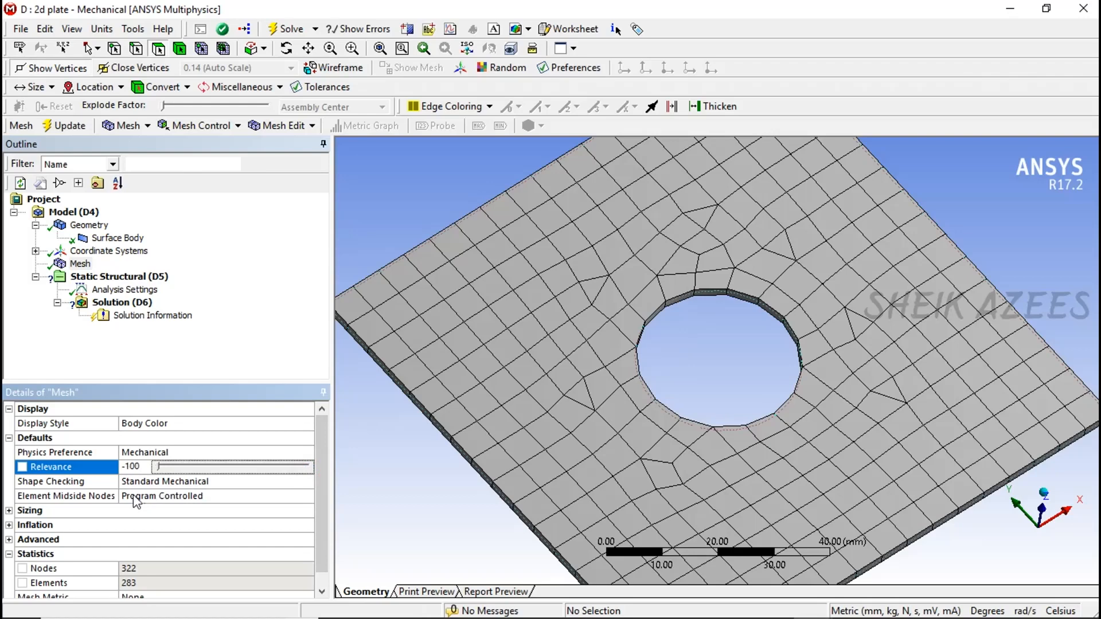
{"action": "left_click", "coordinate": [65, 126]}
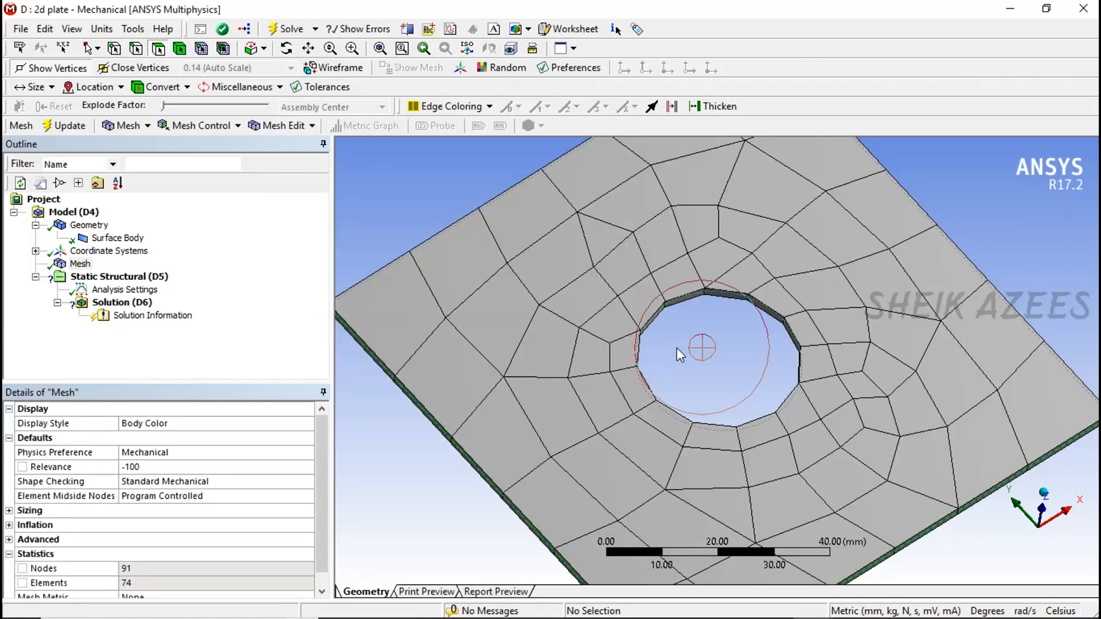
{"action": "middle_click_drag", "start_coordinate": [677, 347], "coordinate": [535, 418]}
{"action": "scroll", "coordinate": [148, 580], "scroll_direction": "down", "scroll_amount": 1}
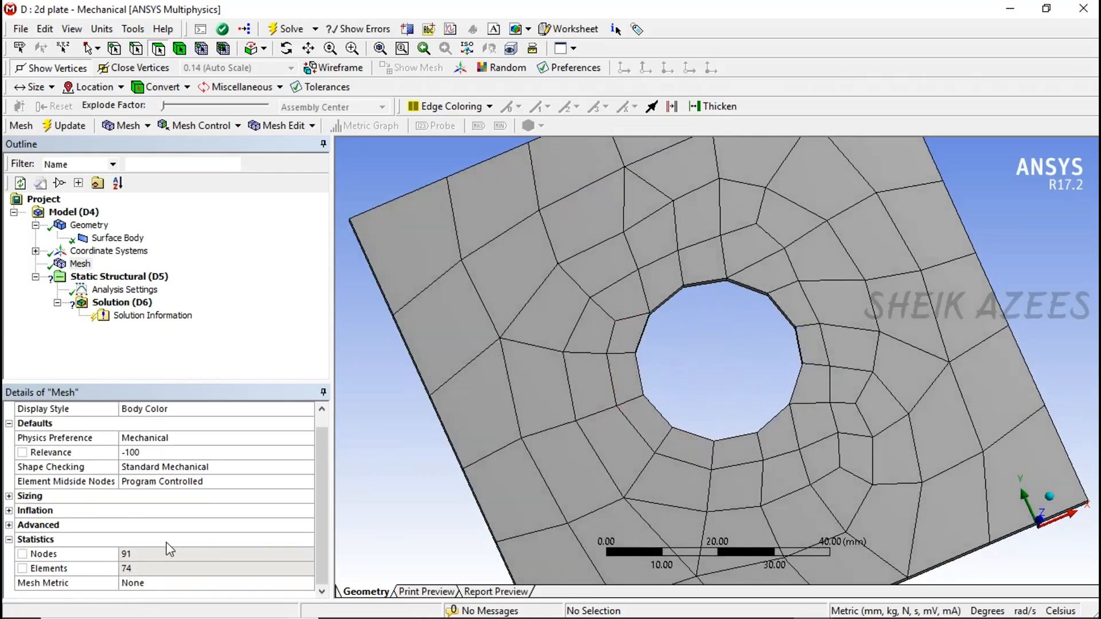
{"action": "middle_click_drag", "start_coordinate": [587, 436], "coordinate": [582, 401]}
- Set the mesh Relevance back to 100 and regenerate the plate's mesh
{"action": "left_click", "coordinate": [168, 451]}
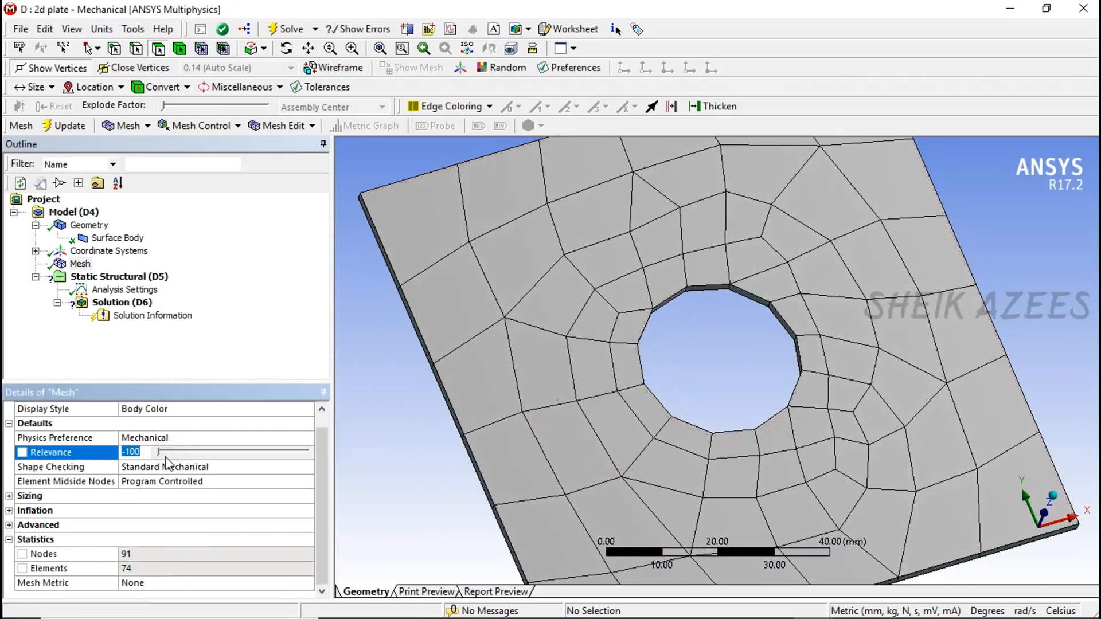
{"action": "left_click_drag", "start_coordinate": [167, 457], "coordinate": [295, 468]}
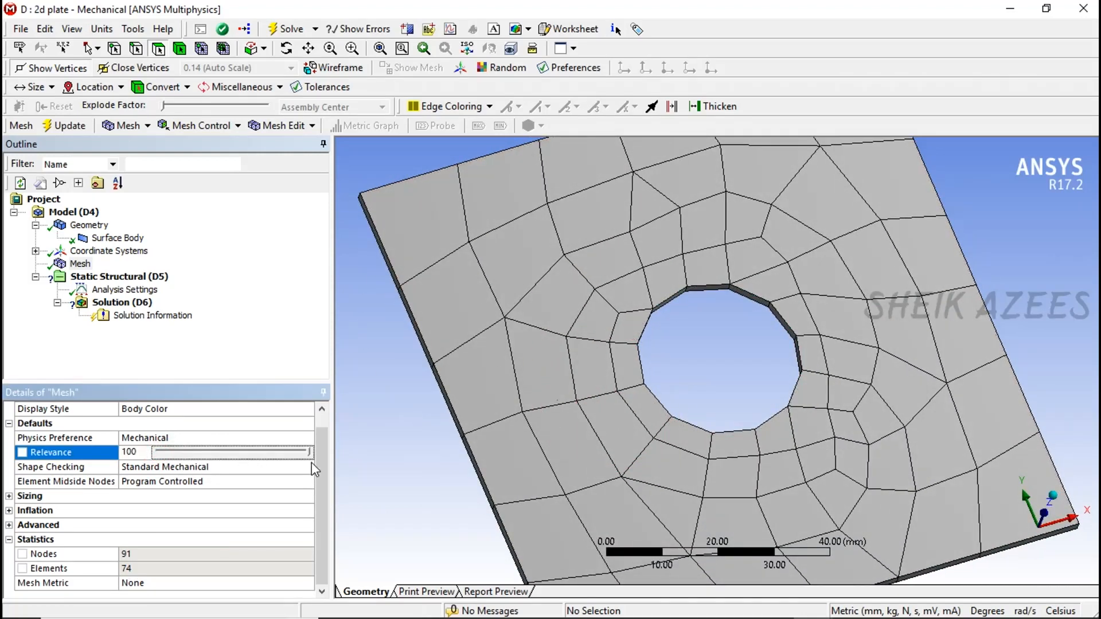
{"action": "left_click", "coordinate": [67, 121]}
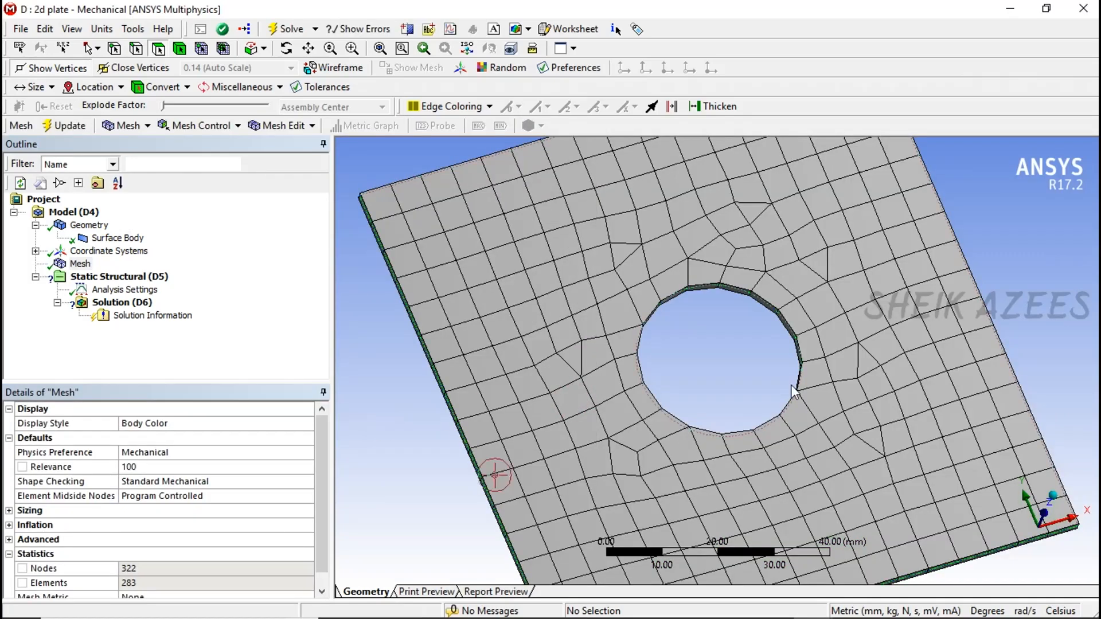
{"action": "mouse_move", "coordinate": [798, 379]}
{"action": "left_mouse_down"}
{"action": "mouse_move", "coordinate": [777, 352]}
{"action": "mouse_move", "coordinate": [776, 362]}
{"action": "mouse_move", "coordinate": [772, 290]}
{"action": "mouse_move", "coordinate": [795, 316]}
{"action": "mouse_move", "coordinate": [792, 368]}
{"action": "mouse_move", "coordinate": [810, 373]}
{"action": "left_mouse_up"}
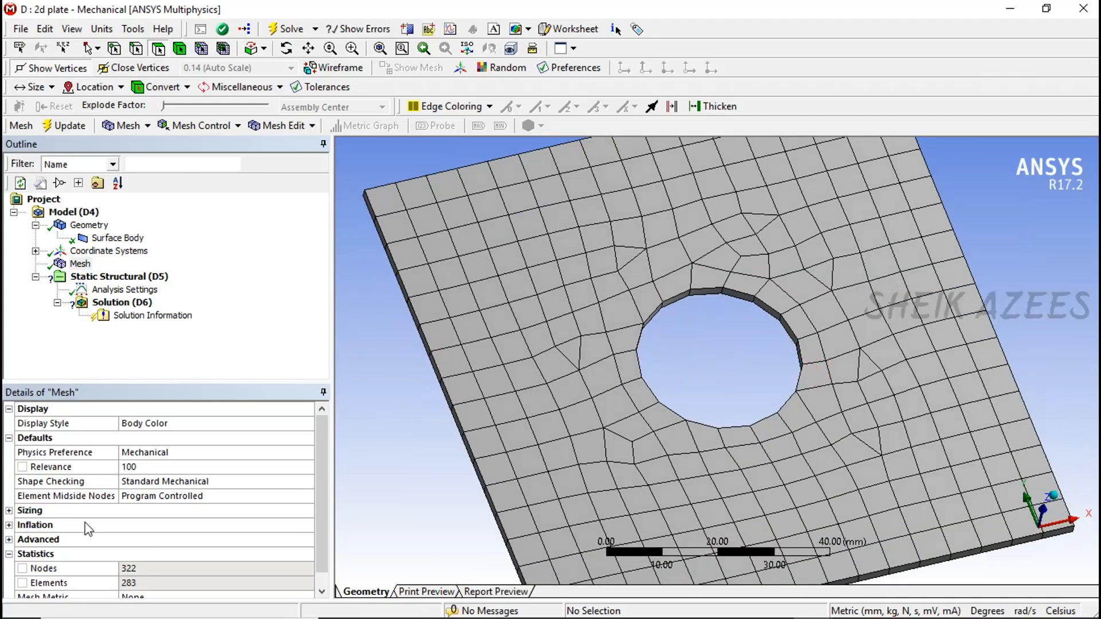
- Set the mesh sizing's Relevance Center to Fine, update the mesh and check the node and element statistics
{"action": "left_click", "coordinate": [9, 511]}
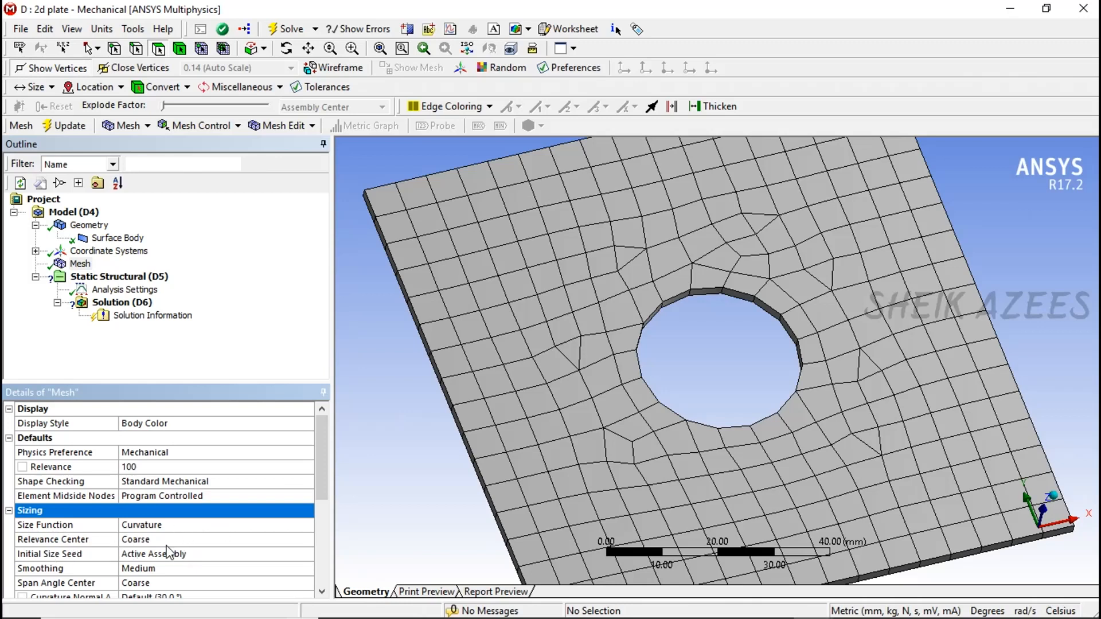
{"action": "left_click", "coordinate": [297, 541]}
{"action": "left_click", "coordinate": [307, 540]}
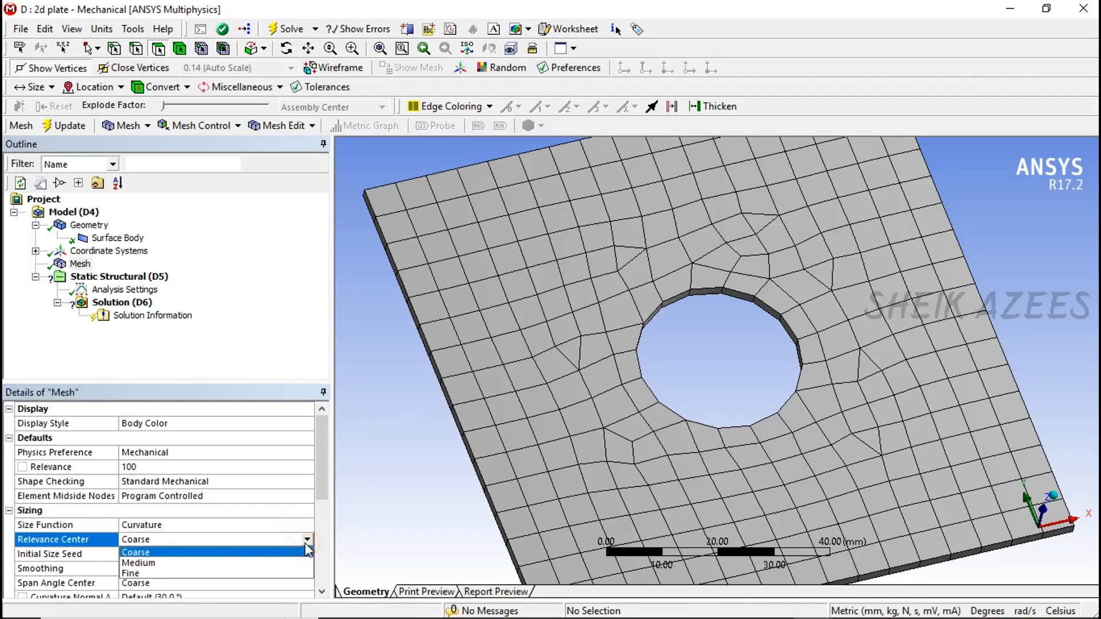
{"action": "left_click", "coordinate": [141, 574]}
{"action": "left_click", "coordinate": [70, 127]}
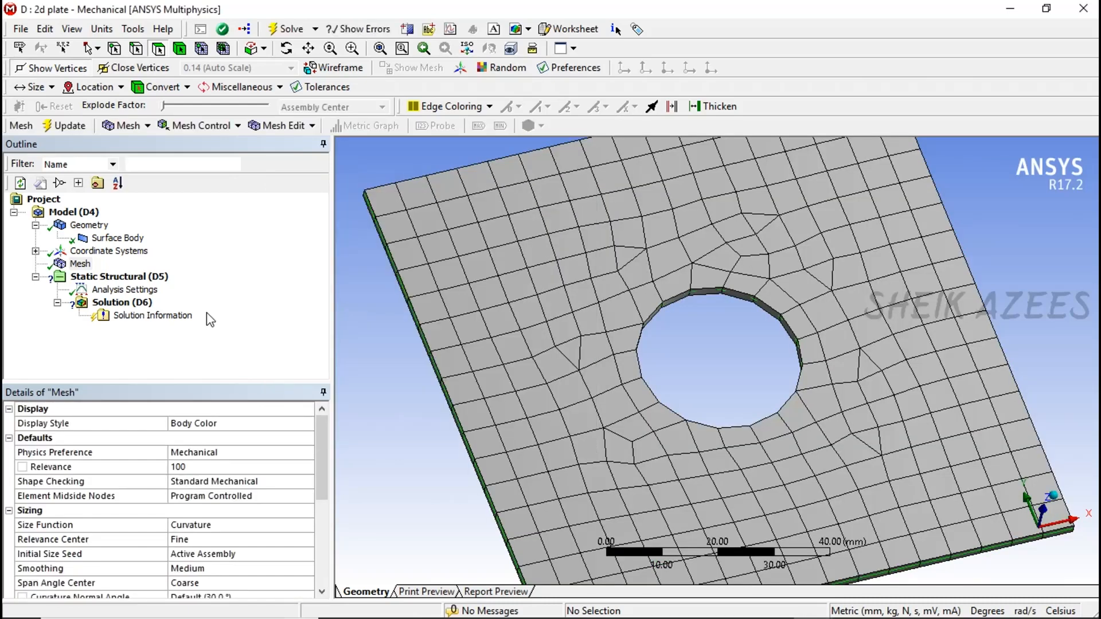
{"action": "scroll", "coordinate": [211, 465], "scroll_direction": "down", "scroll_amount": 5}
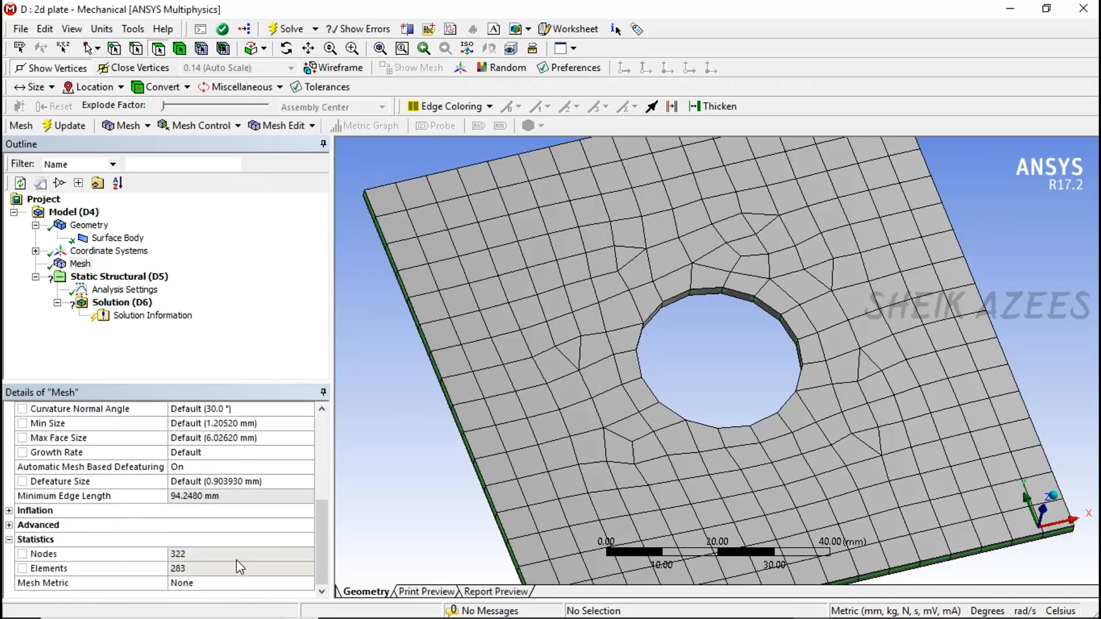
- Set the Relevance Center to Medium, update the mesh and check its statistics
{"action": "scroll", "coordinate": [236, 560], "scroll_direction": "up", "scroll_amount": 5}
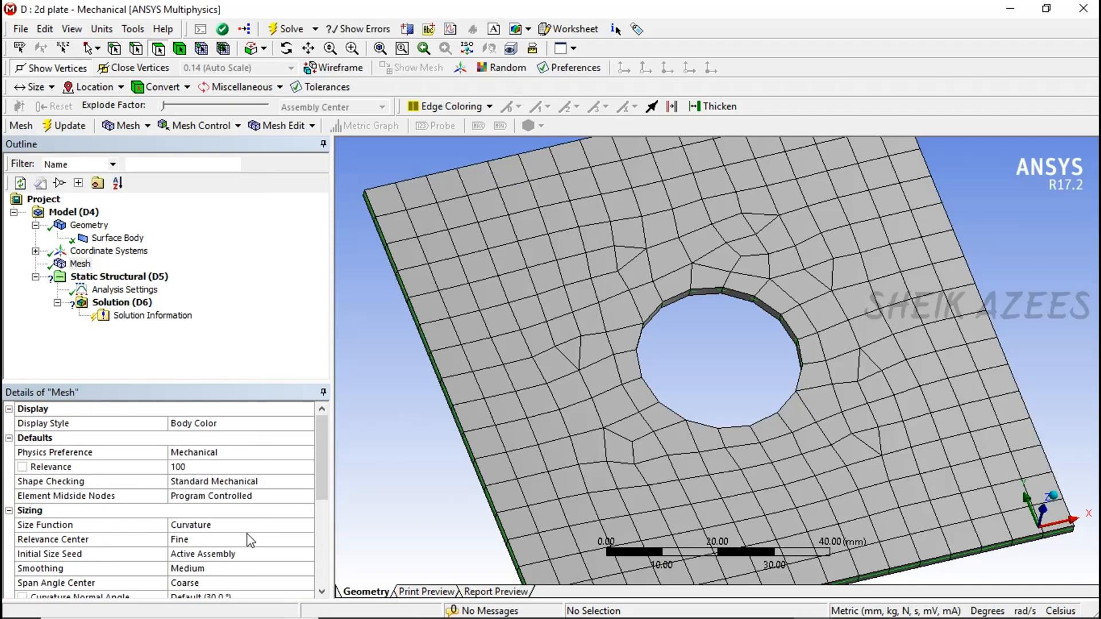
{"action": "left_click", "coordinate": [248, 539]}
{"action": "left_click", "coordinate": [308, 539]}
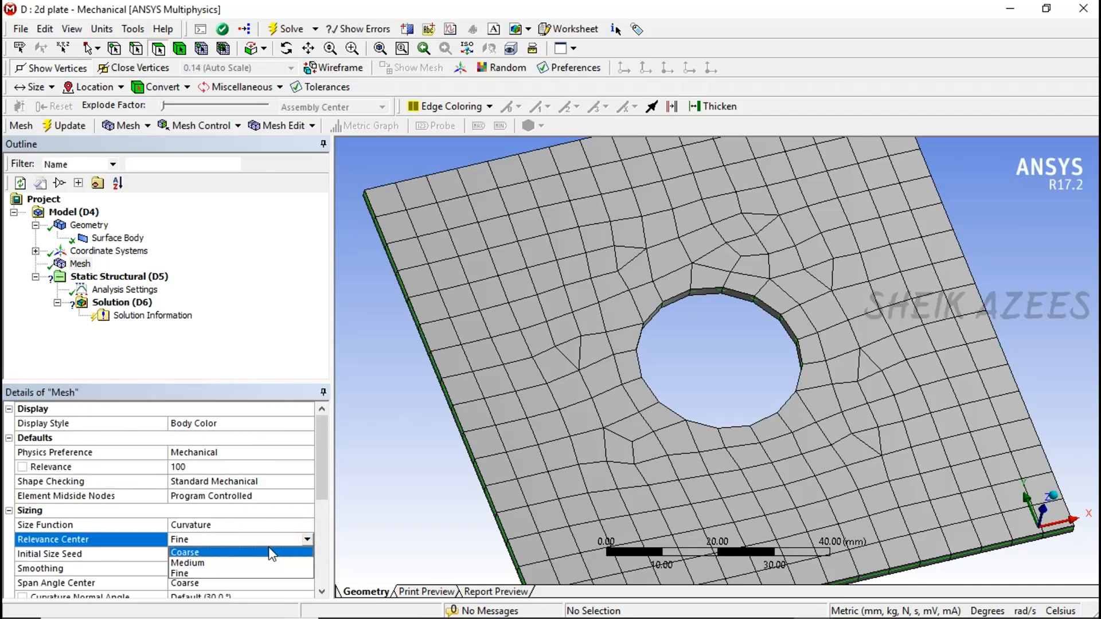
{"action": "left_click", "coordinate": [252, 562]}
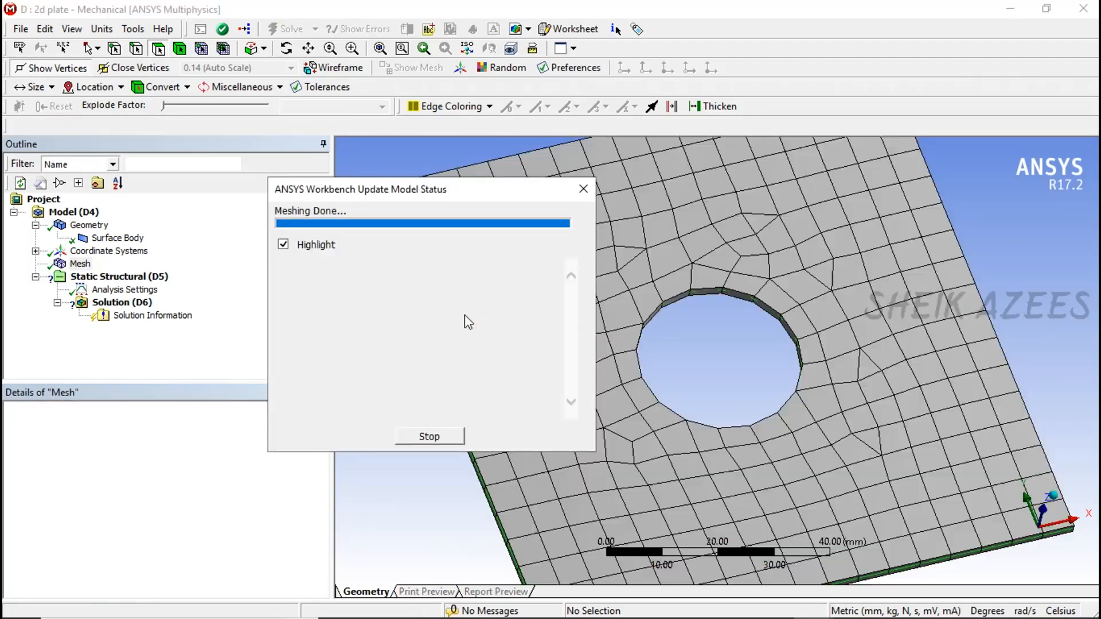
{"action": "scroll", "coordinate": [159, 552], "scroll_direction": "down", "scroll_amount": 4}
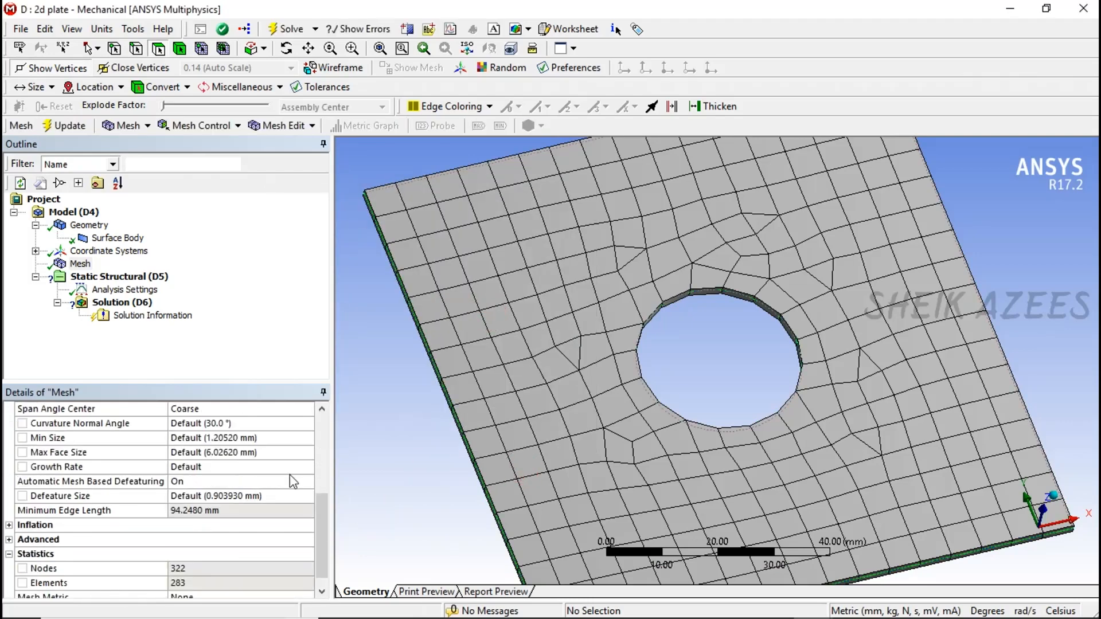
- Set the mesh Size Function to Proximity and Curvature and review the sizing options it offers
{"action": "scroll", "coordinate": [275, 477], "scroll_direction": "up", "scroll_amount": 3}
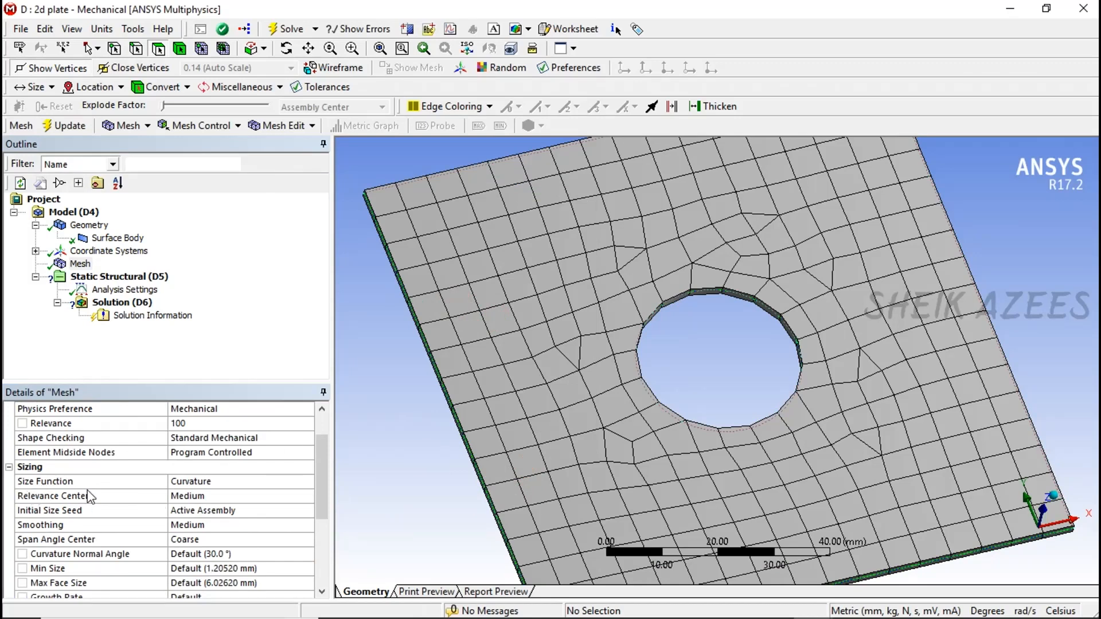
{"action": "left_click", "coordinate": [255, 484]}
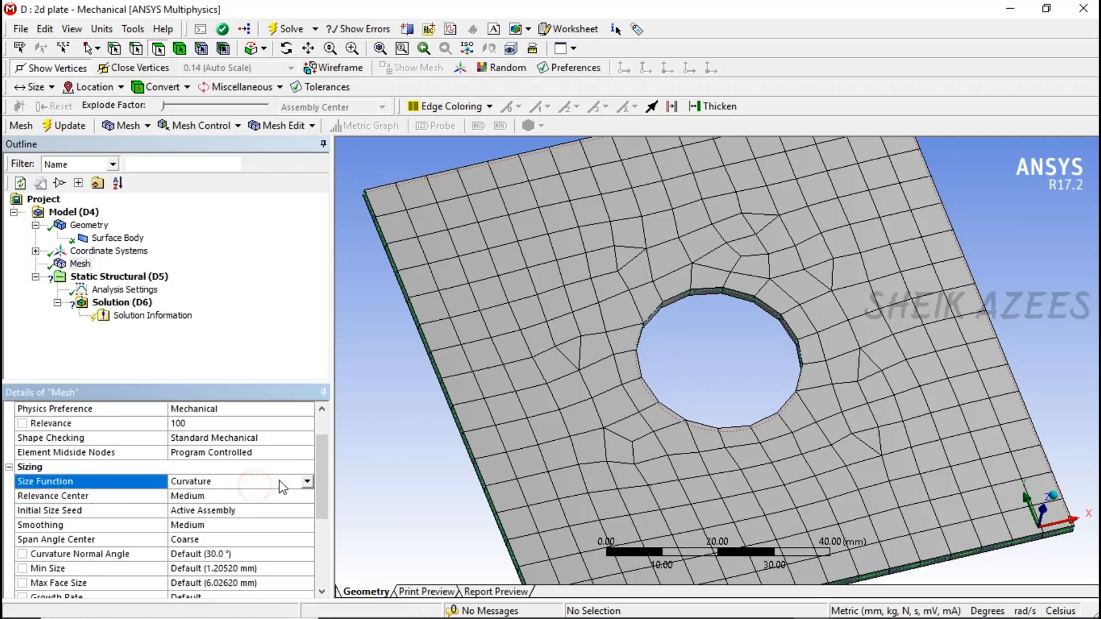
{"action": "left_click", "coordinate": [307, 482]}
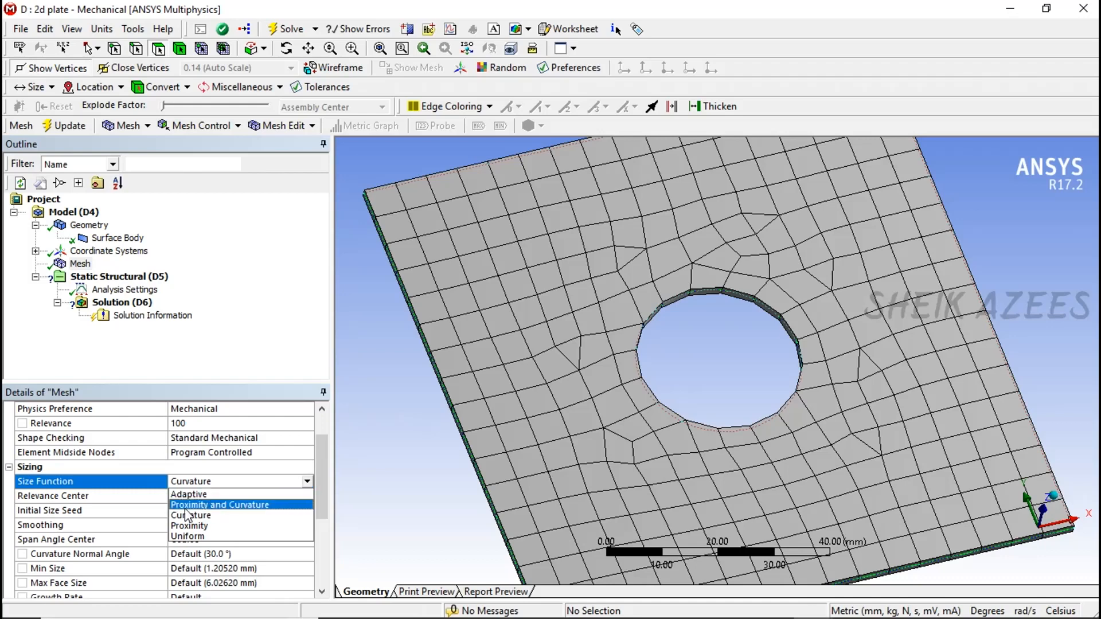
{"action": "left_click", "coordinate": [232, 507]}
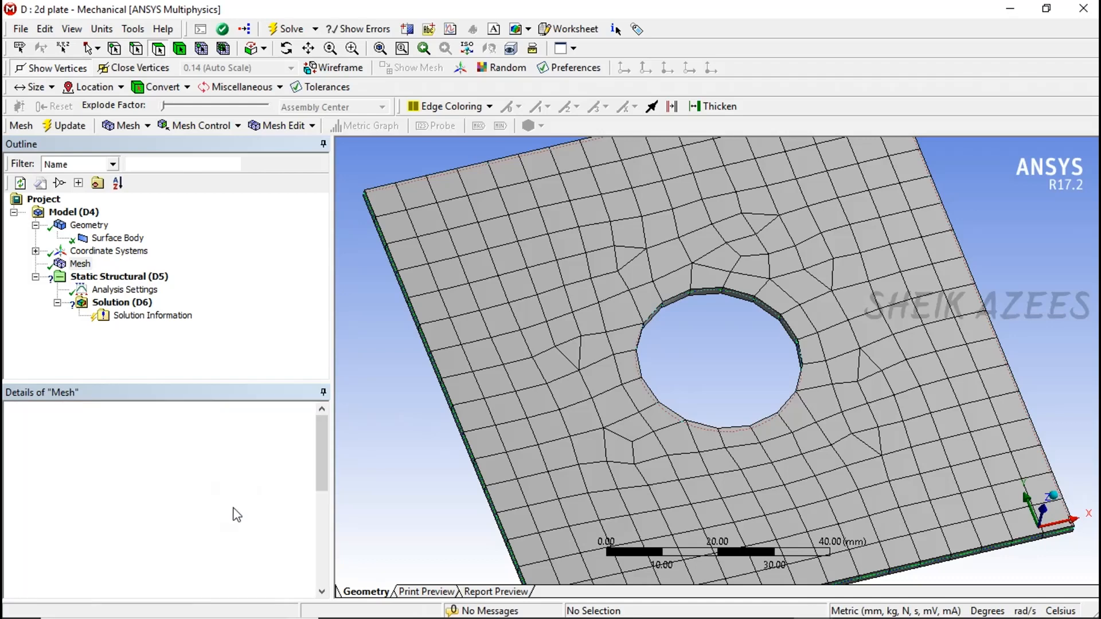
{"action": "scroll", "coordinate": [241, 524], "scroll_direction": "down", "scroll_amount": 3}
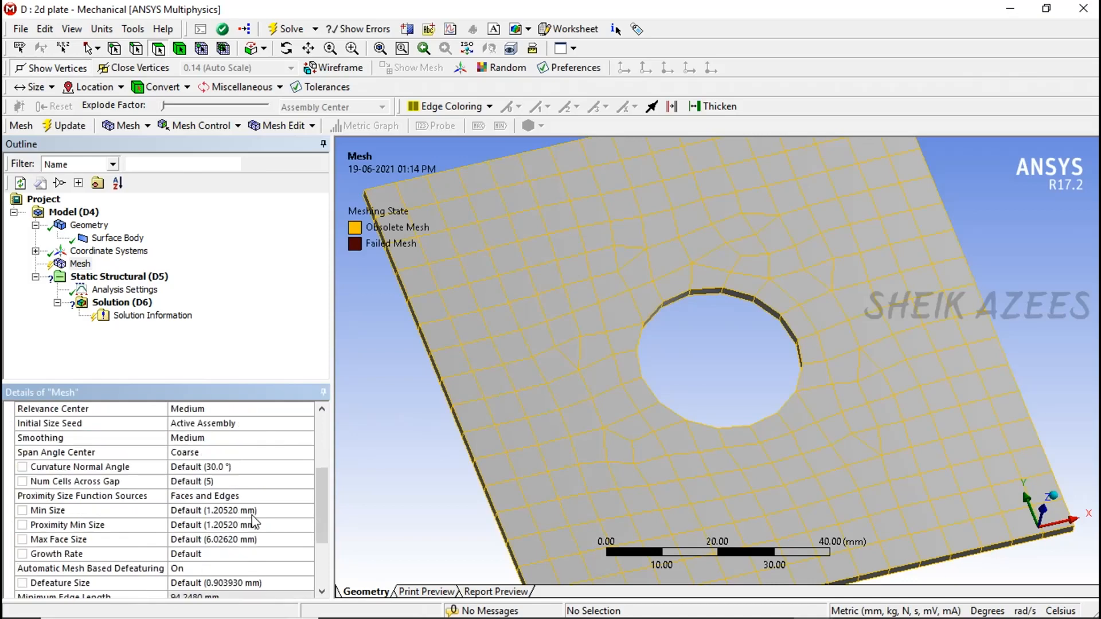
{"action": "scroll", "coordinate": [253, 516], "scroll_direction": "up", "scroll_amount": 1}
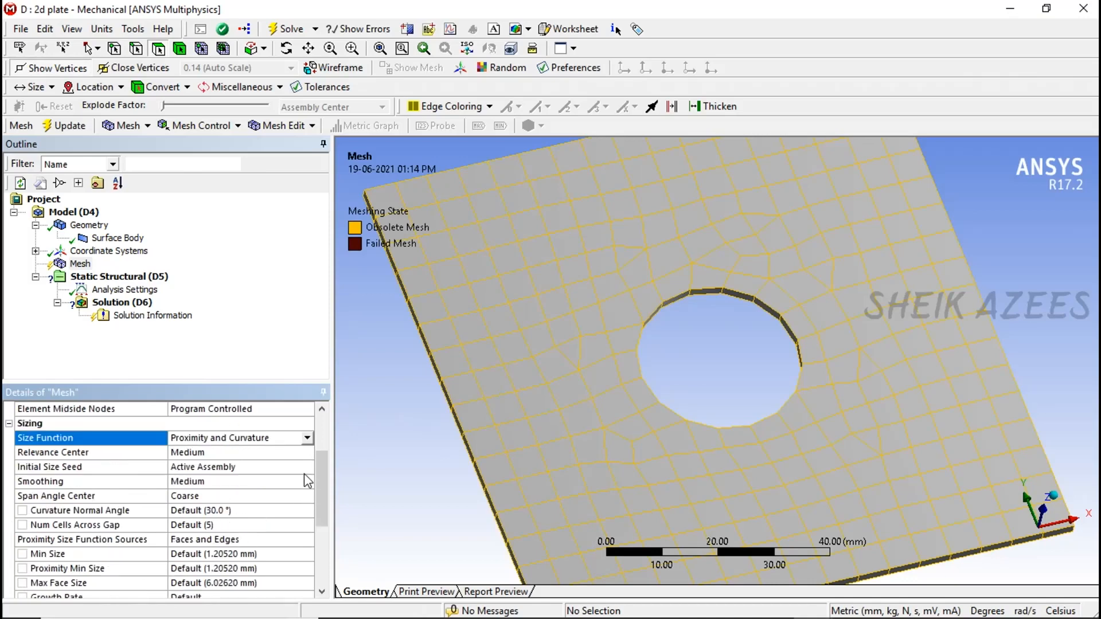
{"action": "mouse_move", "coordinate": [694, 397]}
{"action": "middle_mouse_down"}
{"action": "mouse_move", "coordinate": [591, 373]}
{"action": "mouse_move", "coordinate": [604, 363]}
{"action": "mouse_move", "coordinate": [566, 350]}
{"action": "mouse_move", "coordinate": [574, 368]}
{"action": "middle_mouse_up"}
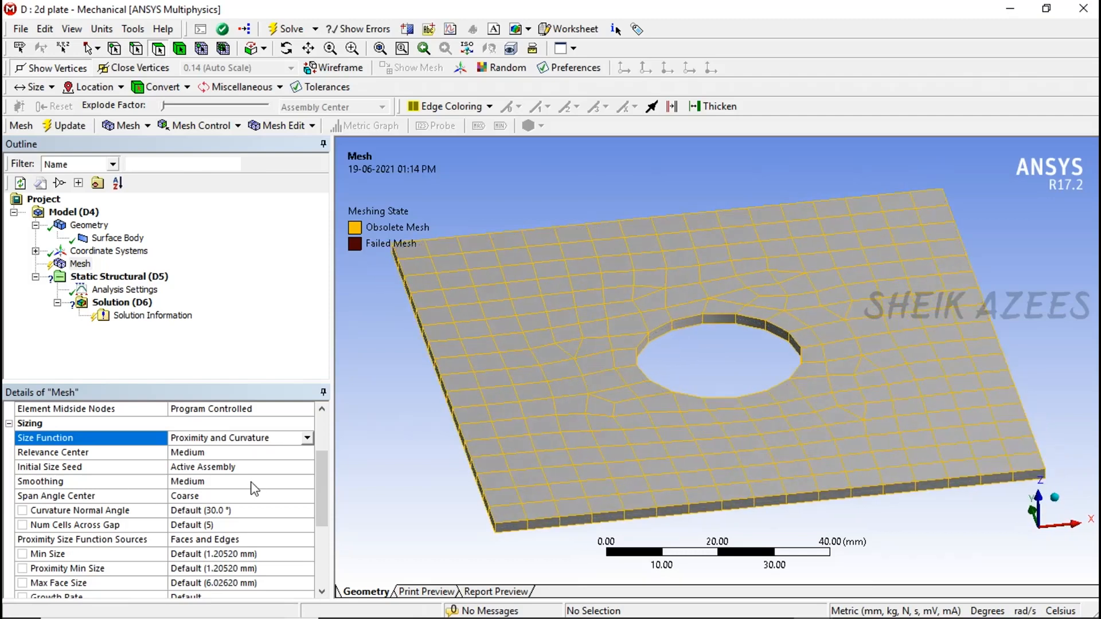
{"action": "scroll", "coordinate": [195, 504], "scroll_direction": "down", "scroll_amount": 1}
- Set the mesh Size Function to Uniform, review its sizing options and collapse the Sizing group
{"action": "scroll", "coordinate": [241, 494], "scroll_direction": "up", "scroll_amount": 2}
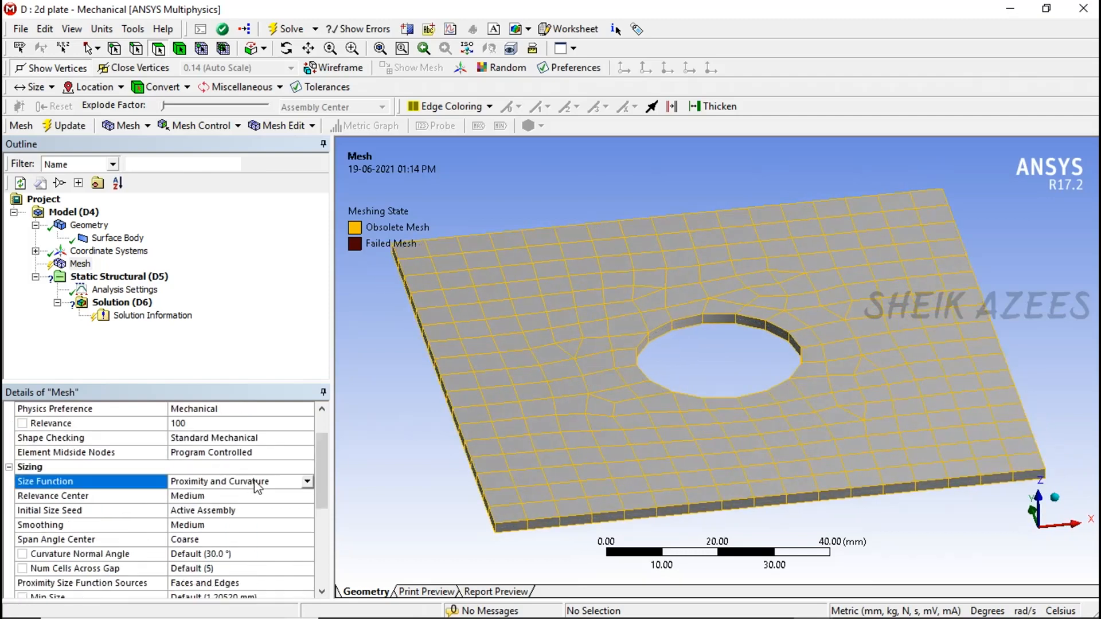
{"action": "left_click", "coordinate": [309, 482]}
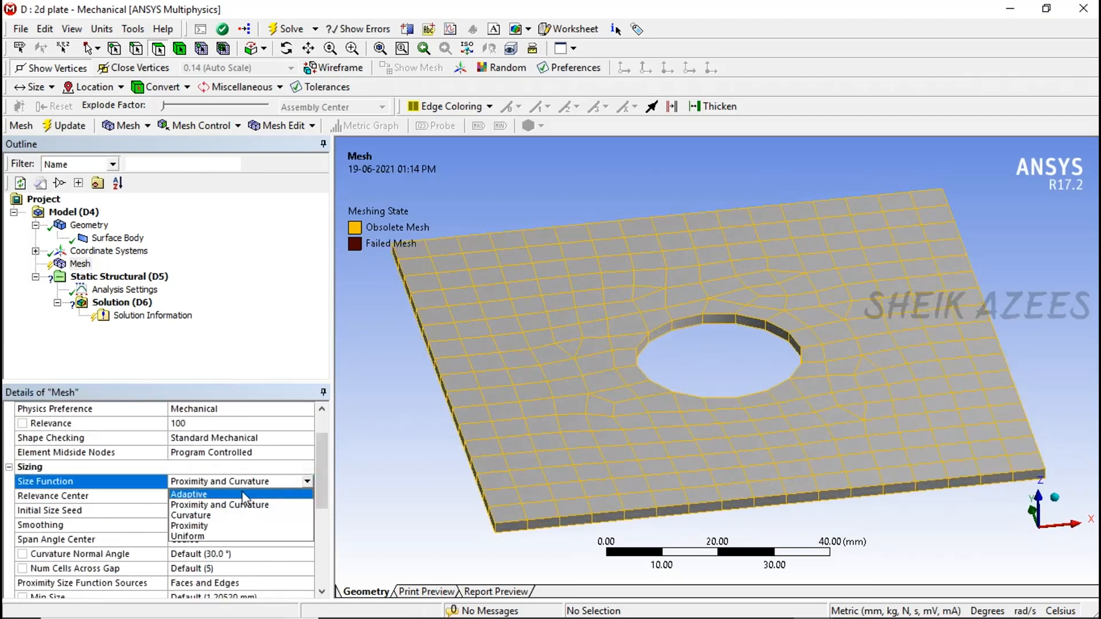
{"action": "left_click", "coordinate": [227, 535]}
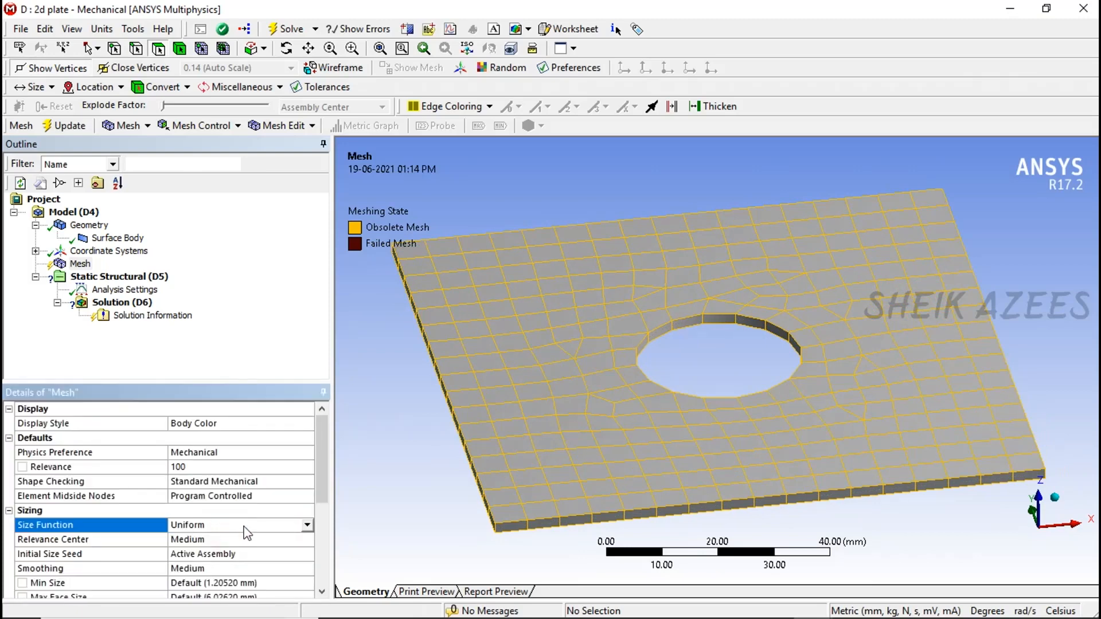
{"action": "scroll", "coordinate": [247, 533], "scroll_direction": "down", "scroll_amount": 3}
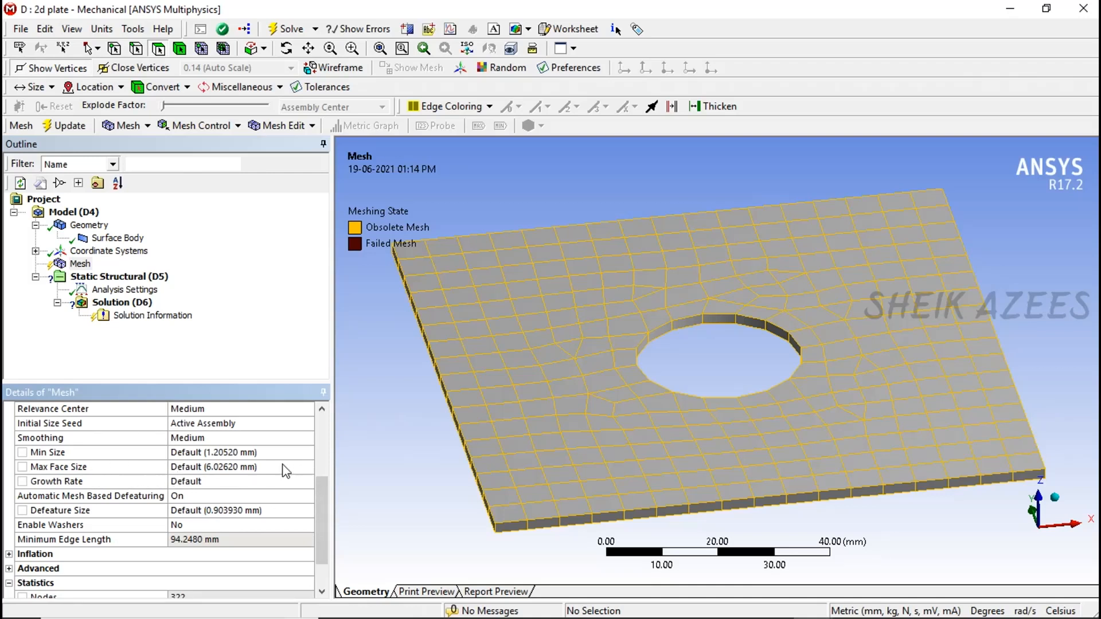
{"action": "middle_click_drag", "start_coordinate": [552, 507], "coordinate": [519, 514]}
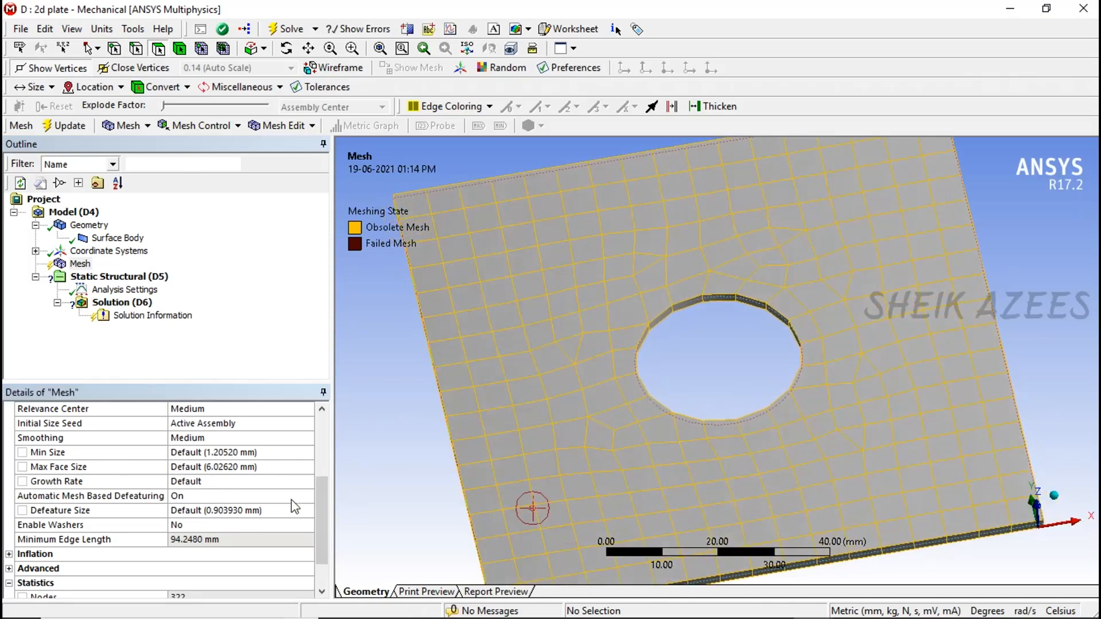
{"action": "scroll", "coordinate": [226, 494], "scroll_direction": "up", "scroll_amount": 1}
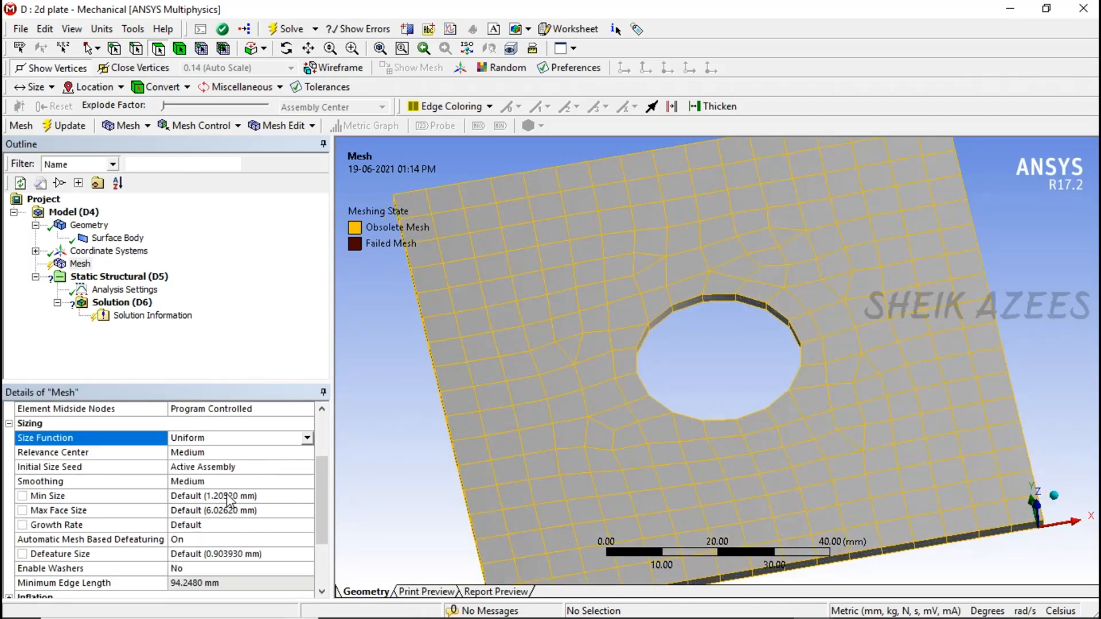
{"action": "left_click", "coordinate": [12, 428]}
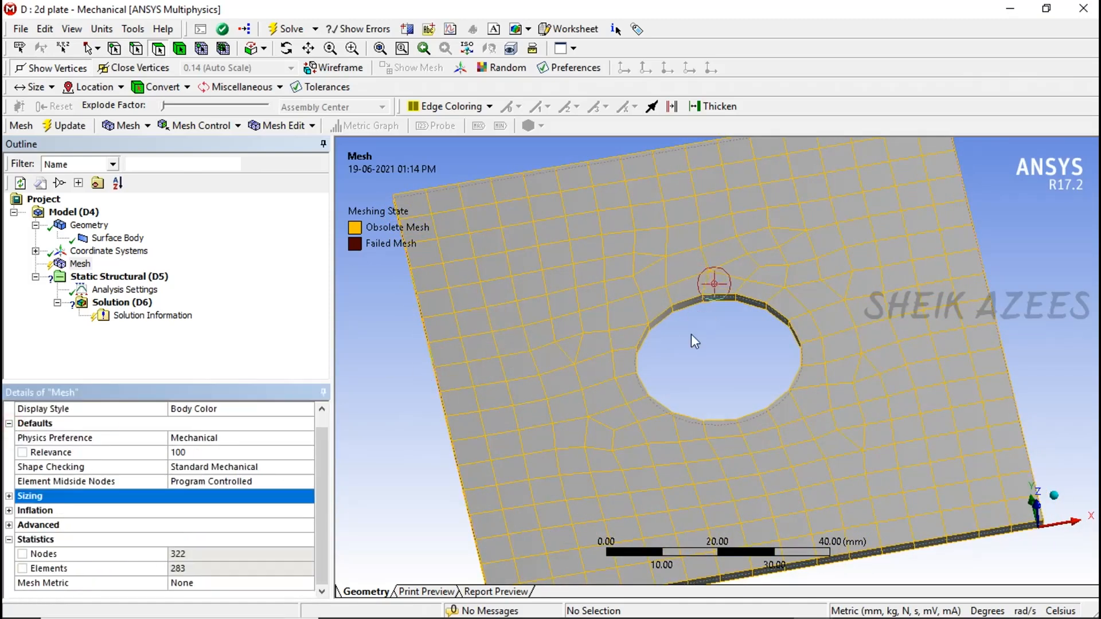
{"action": "middle_click_drag", "start_coordinate": [696, 376], "coordinate": [697, 350]}
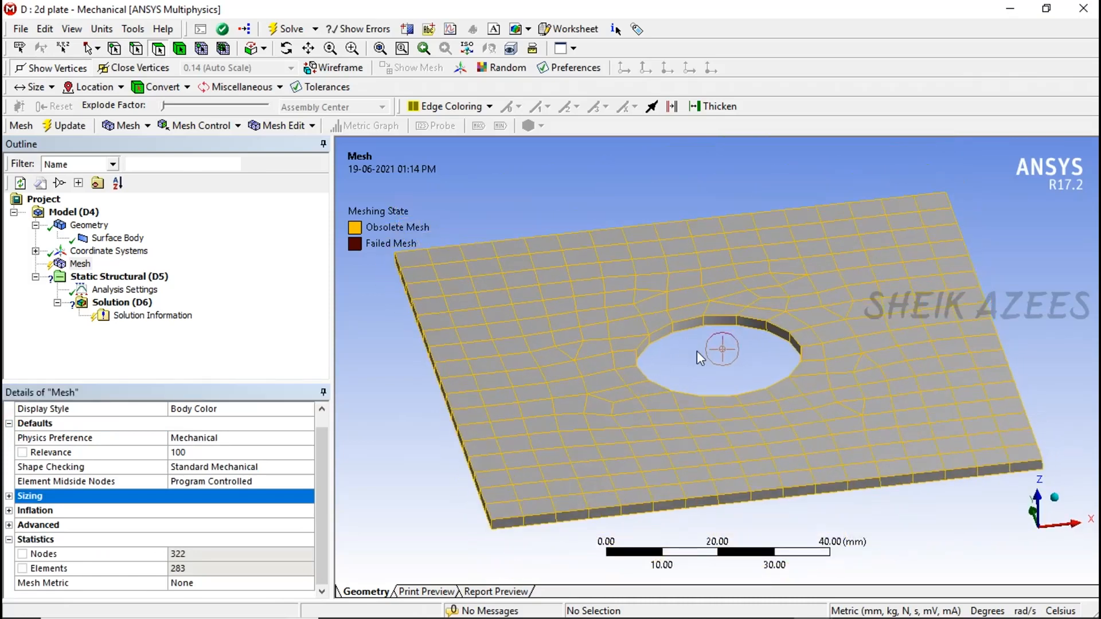